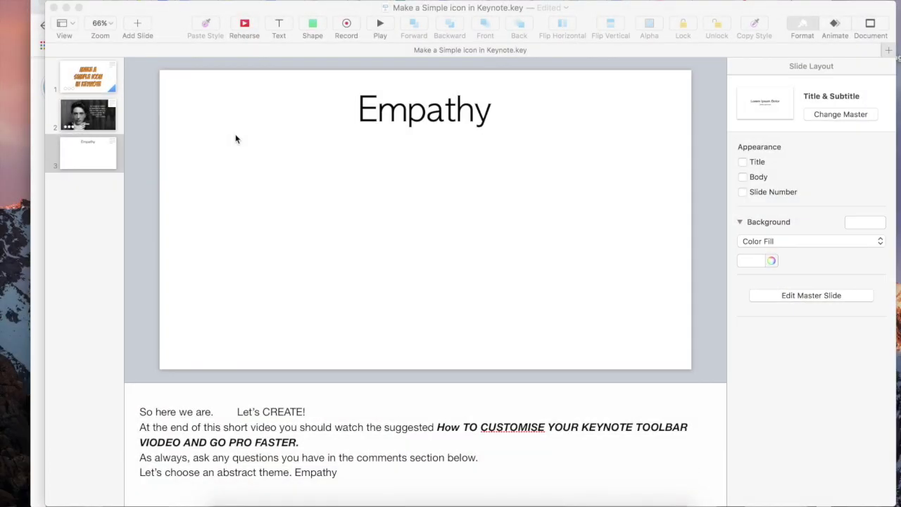
Switch to Chrome and copy the Empathy image of the red and blue characters from the image search results
key(super+Tab)
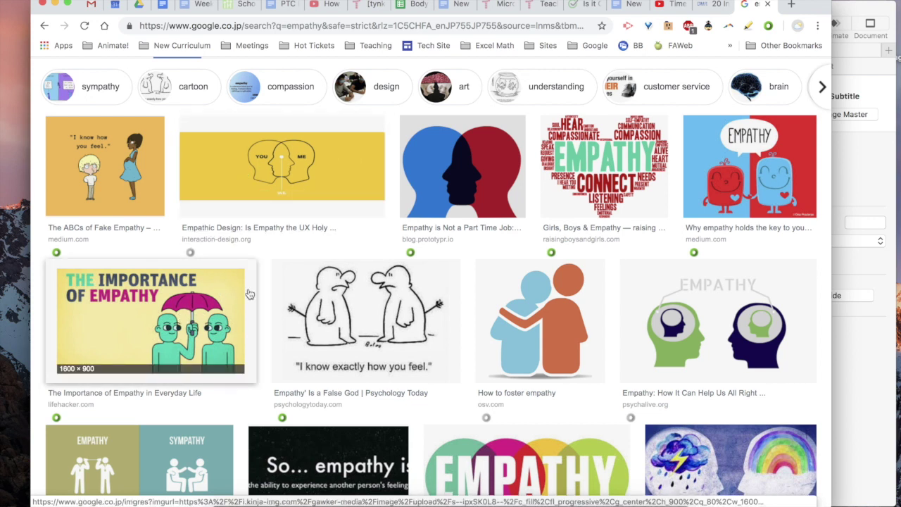
click(718, 179)
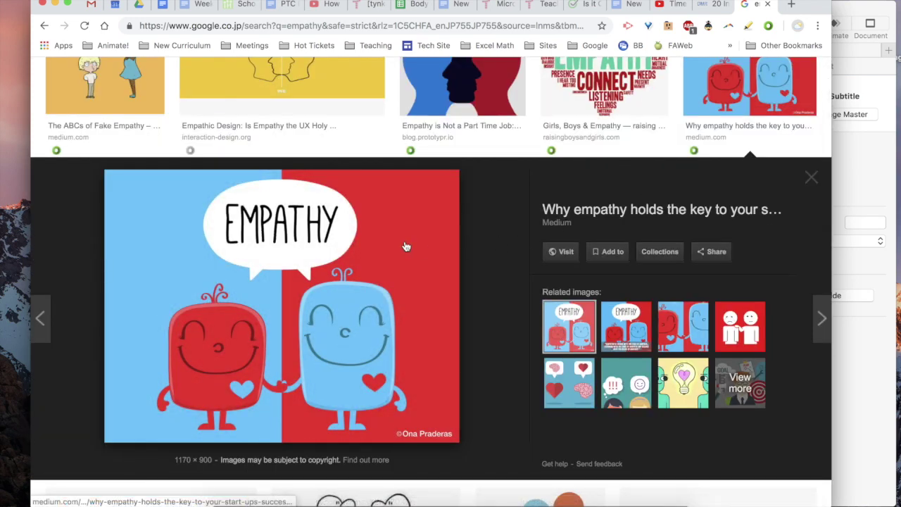
right_click(406, 247)
click(444, 357)
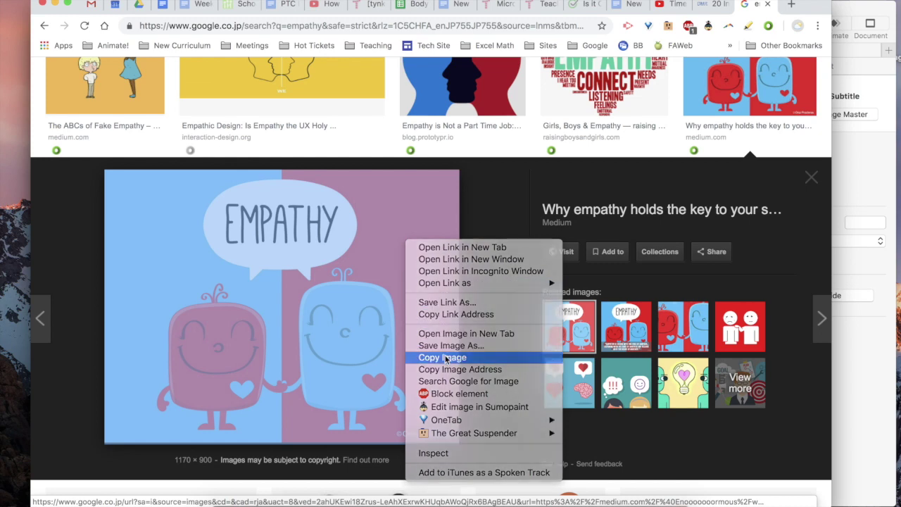
Switch back to Keynote, paste the red and blue characters image onto slide 3 and shrink it to uncover the title
key(super+Tab)
key(super+Tab)
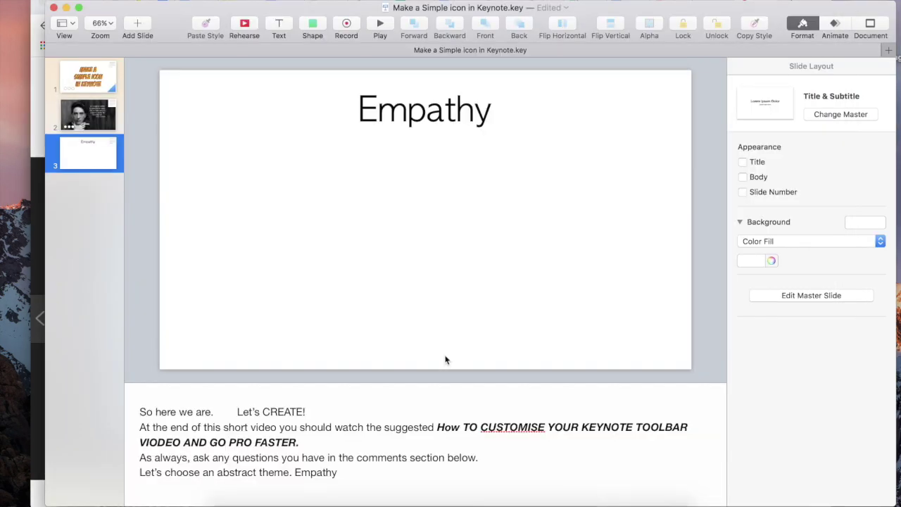
key(super+v)
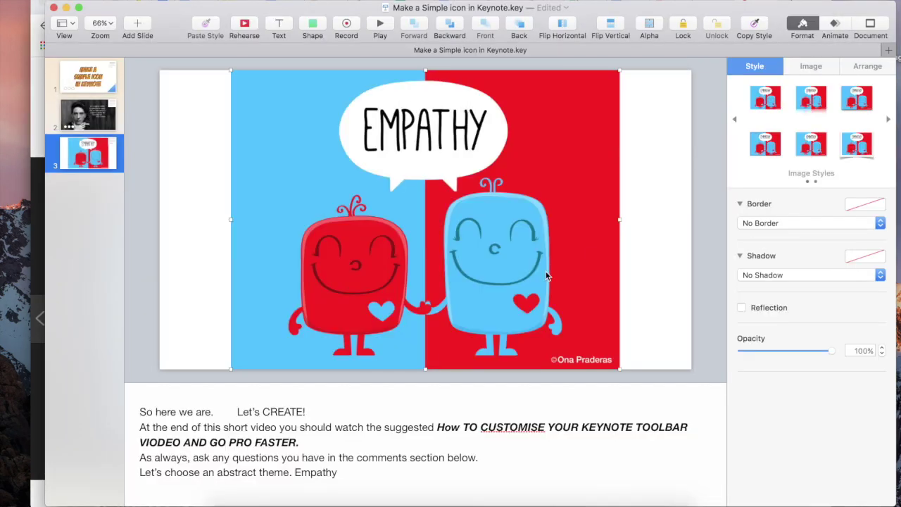
drag(619, 218, 389, 224)
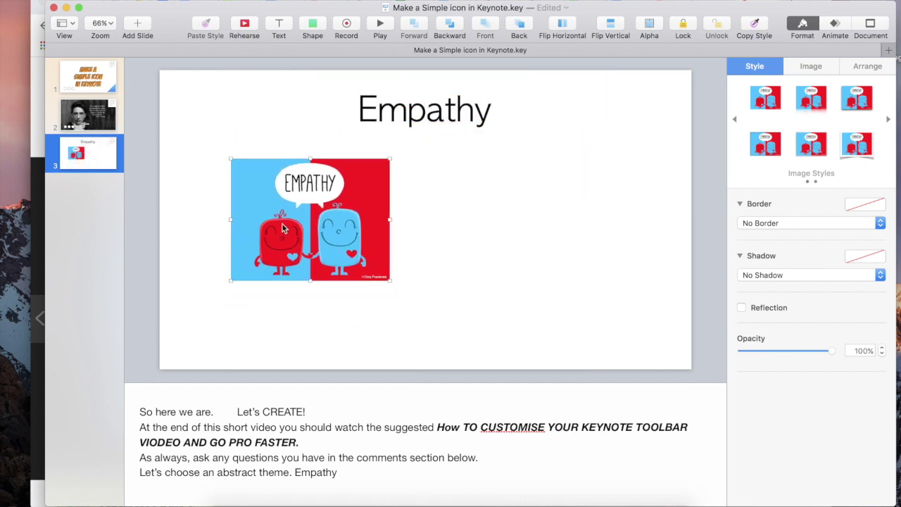
Switch to Chrome and copy the related image of two green figures with a heart lightbulb
key(super+Tab)
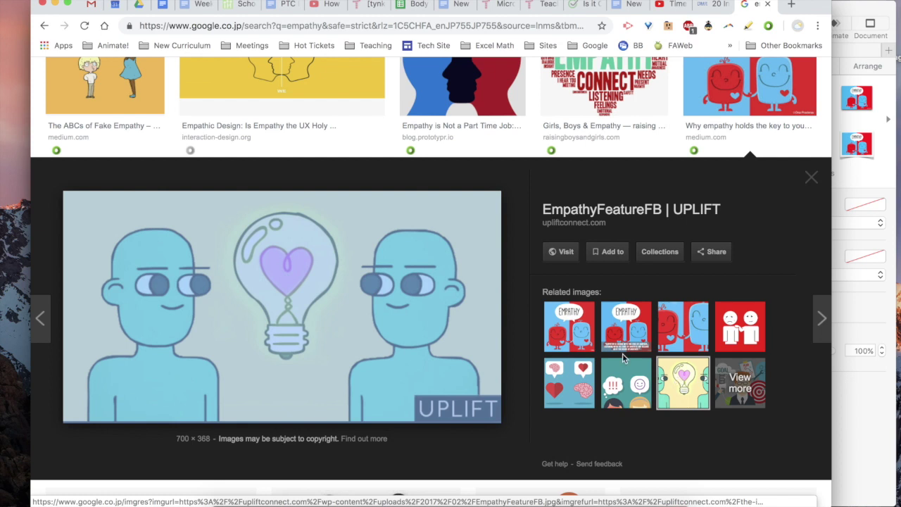
right_click(425, 281)
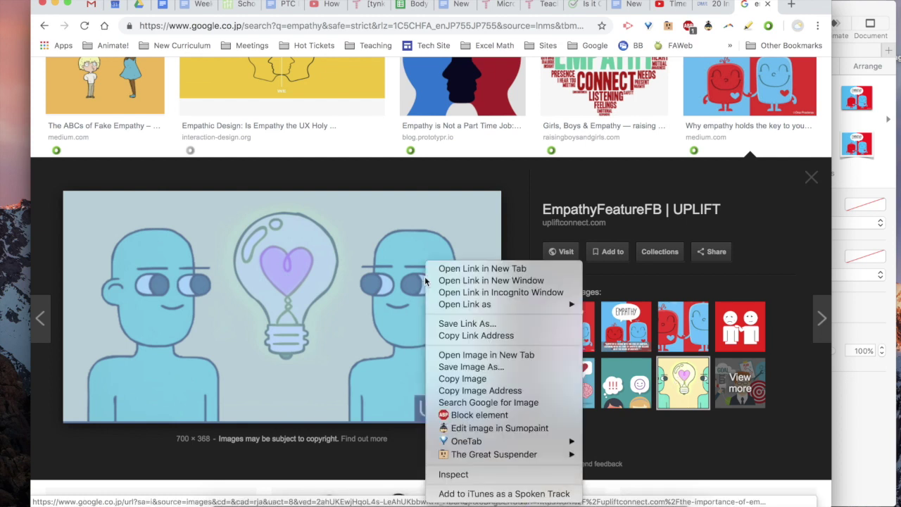
click(451, 379)
Switch back to Keynote, paste the heart lightbulb image onto slide 3, and place it smaller in the slide's upper right area
key(super+Tab)
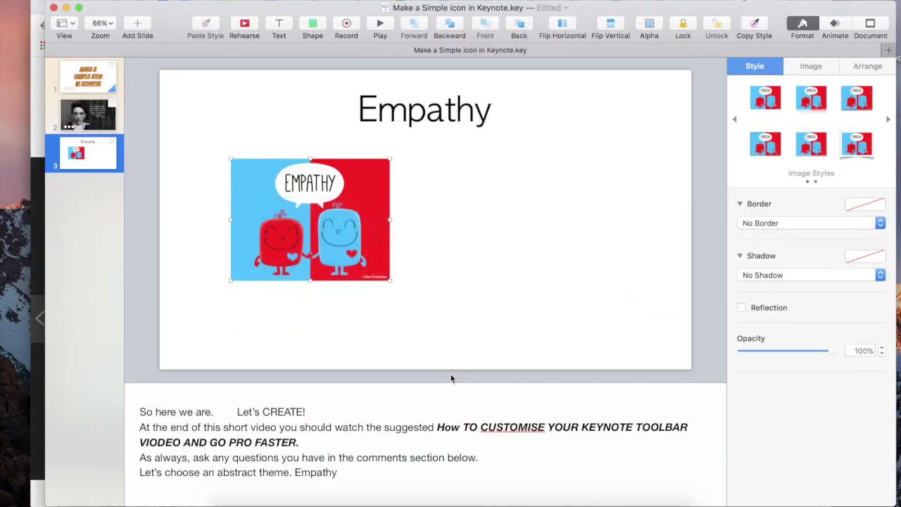
key(super+v)
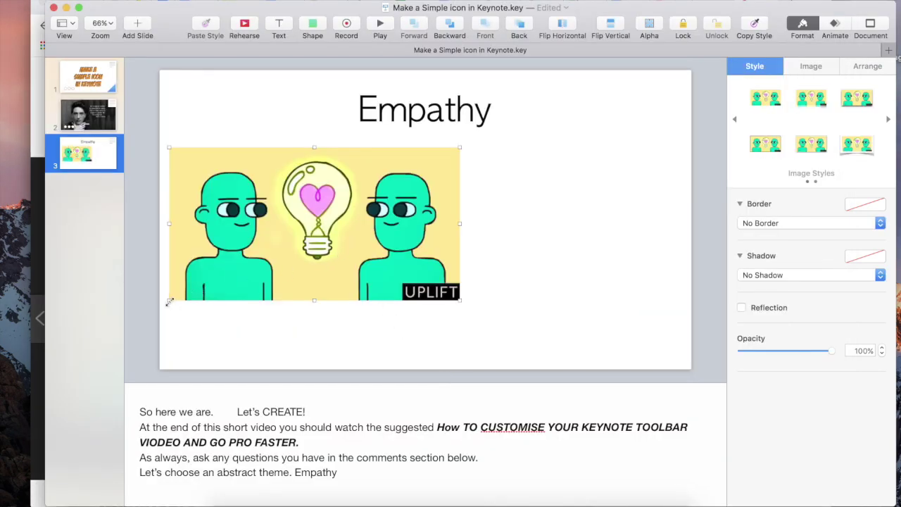
drag(169, 302, 227, 269)
drag(323, 219, 601, 167)
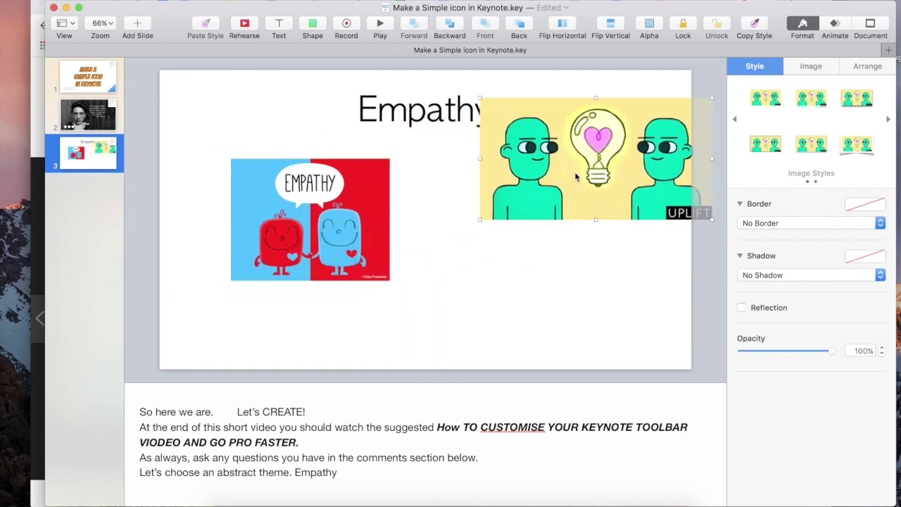
Switch to Chrome and copy the image The Importance of Empathy, with two green figures under an umbrella
key(super+Tab)
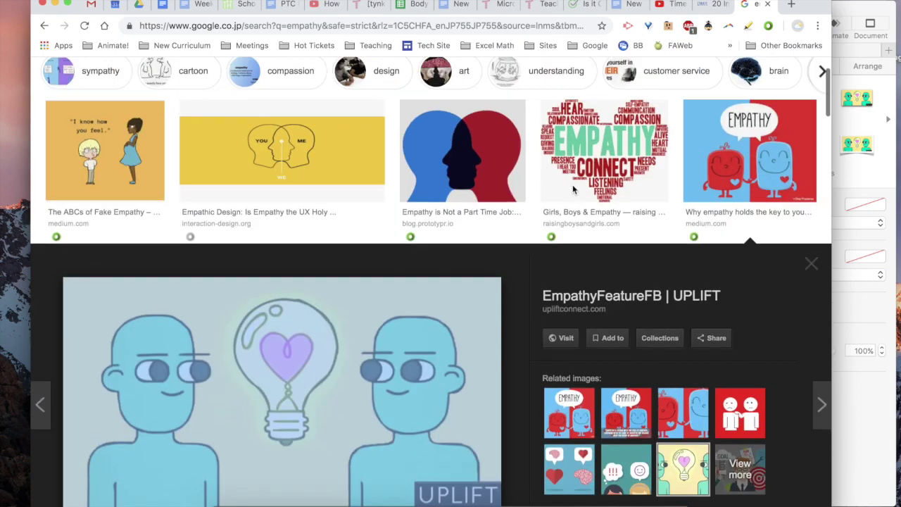
scroll(572, 189, up, 2)
scroll(253, 125, down, 10)
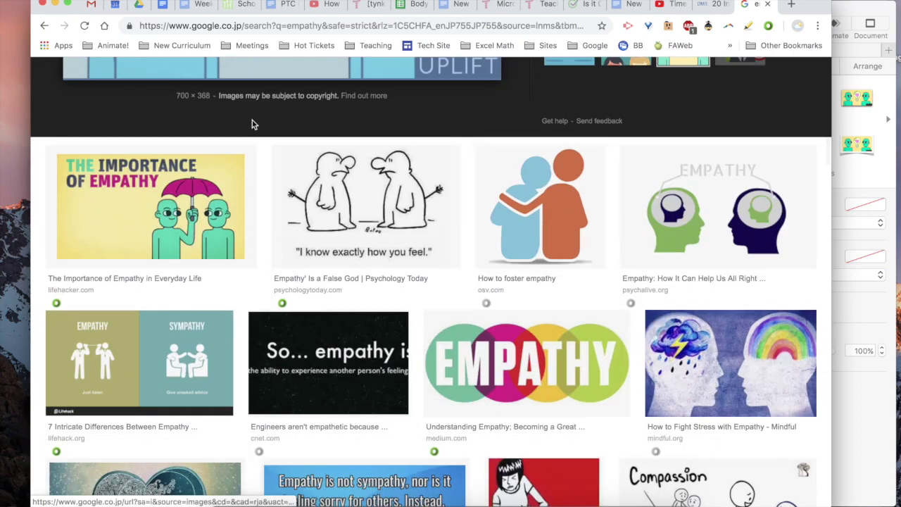
right_click(208, 190)
key(Escape)
click(170, 201)
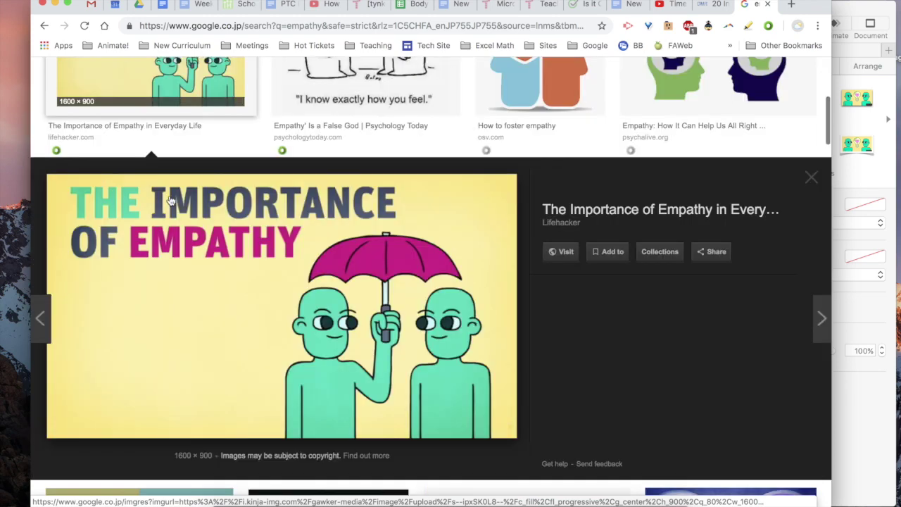
right_click(356, 263)
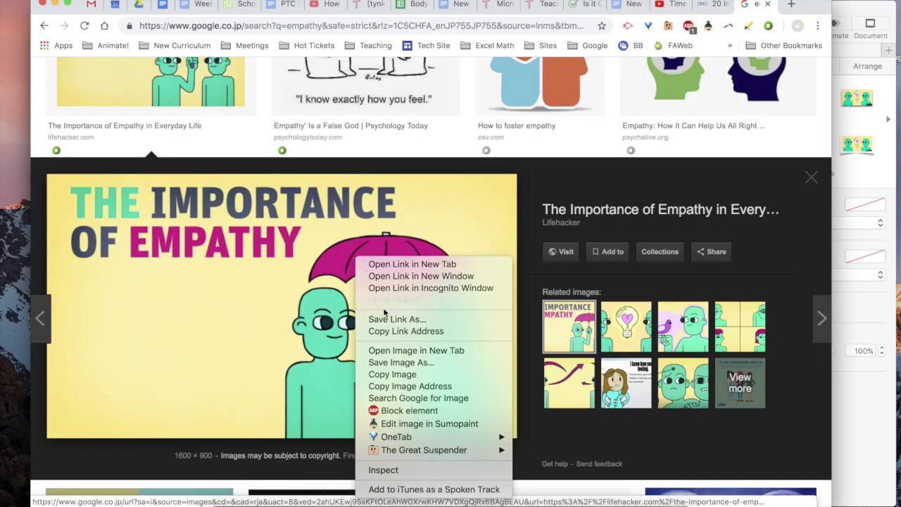
click(406, 375)
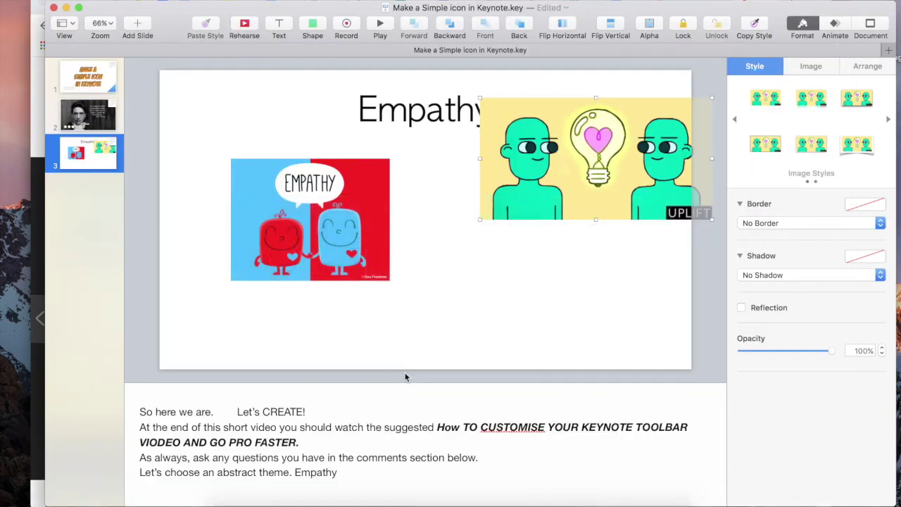
Paste the umbrella image onto Keynote slide 3, shrink it, and move it and the characters image apart so they do not overlap
click(444, 313)
key(super+v)
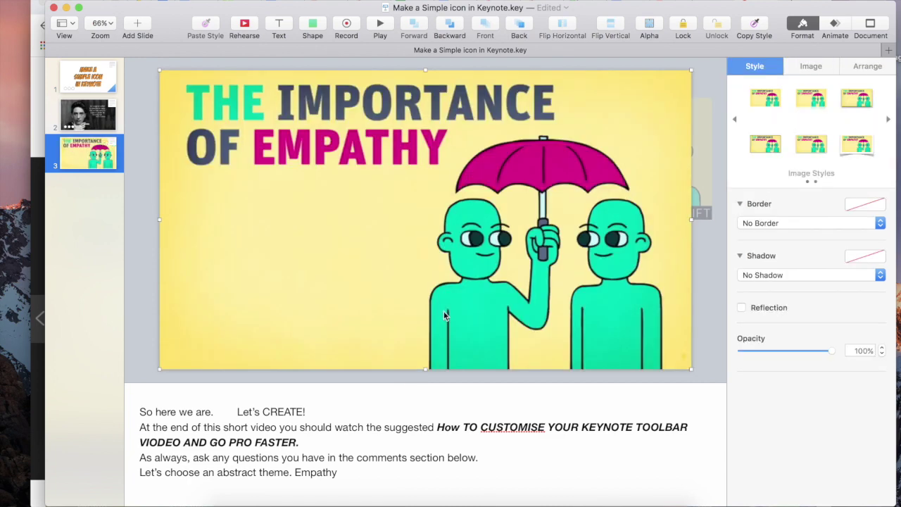
drag(424, 68, 425, 213)
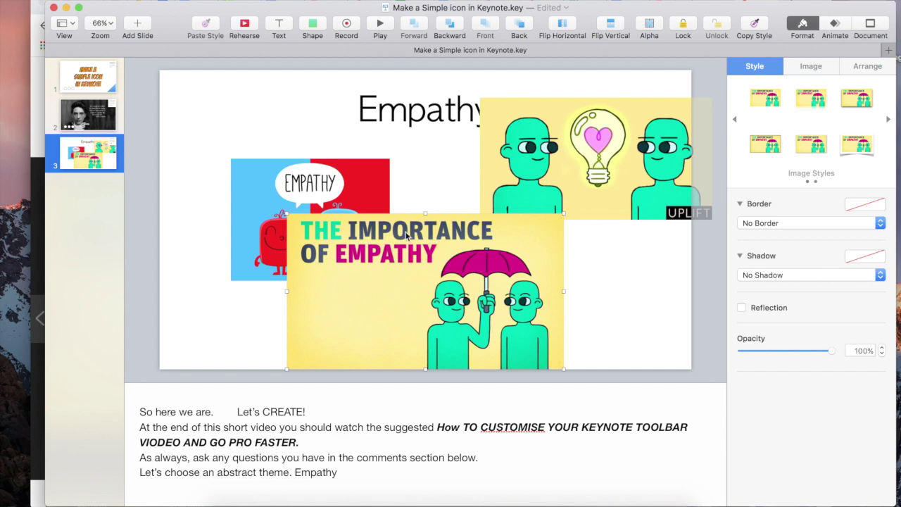
drag(355, 193, 445, 112)
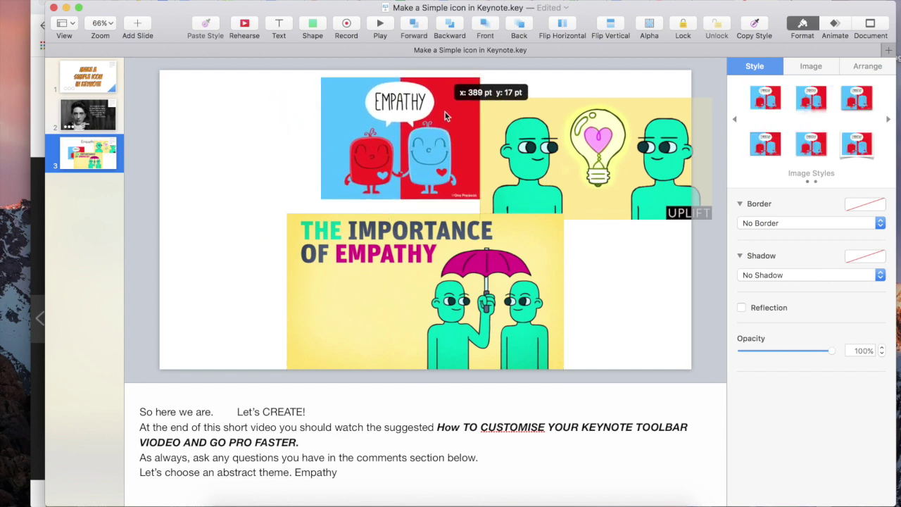
drag(458, 283, 330, 274)
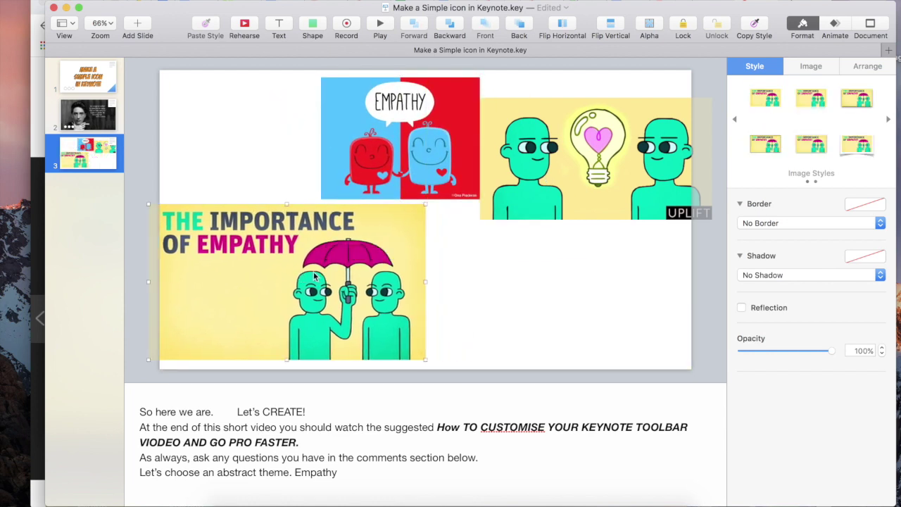
Crop the umbrella image to the umbrella and the two green figures, removing most of the title text
double_click(313, 271)
drag(147, 282, 282, 281)
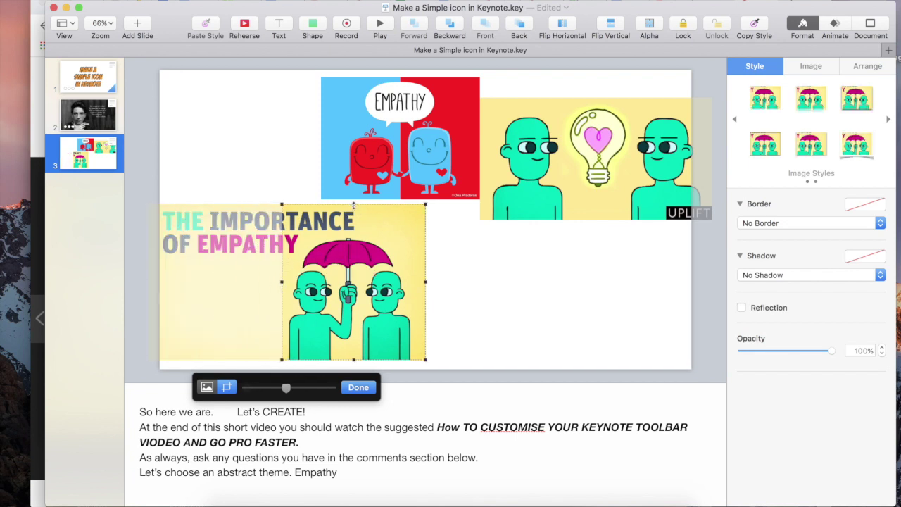
drag(353, 205, 271, 244)
key(Return)
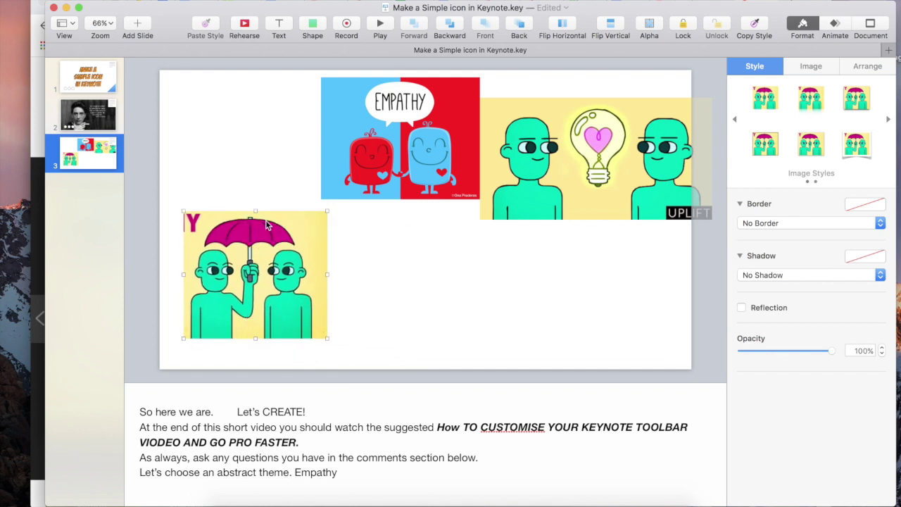
Delete the heart lightbulb image and move the red and blue characters image to the slide's upper left corner
click(603, 135)
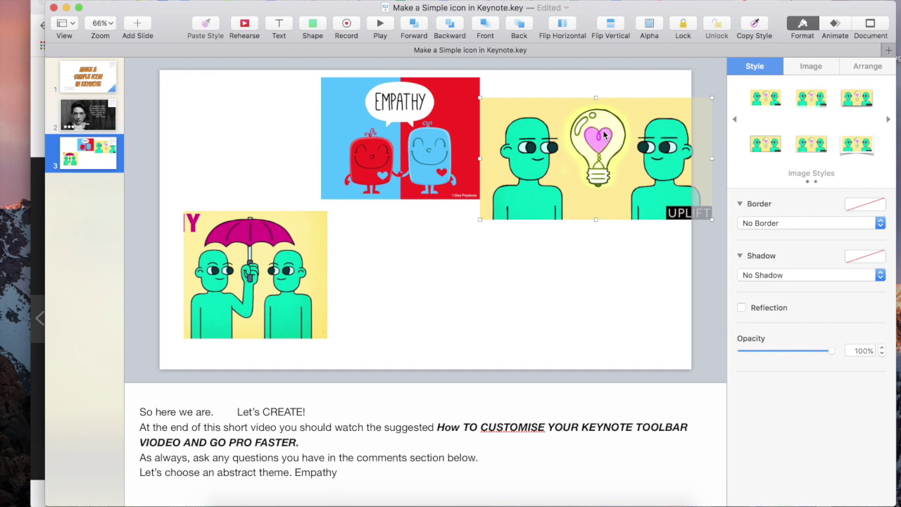
key(Delete)
drag(408, 140, 254, 135)
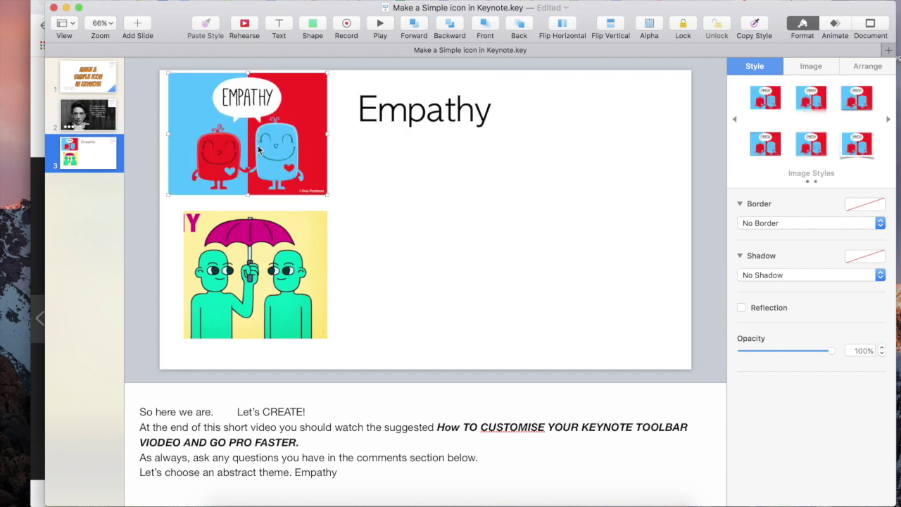
Move the umbrella image to the slide's lower middle, enlarge it below the title, and open the choice of shapes to add
drag(260, 282, 450, 312)
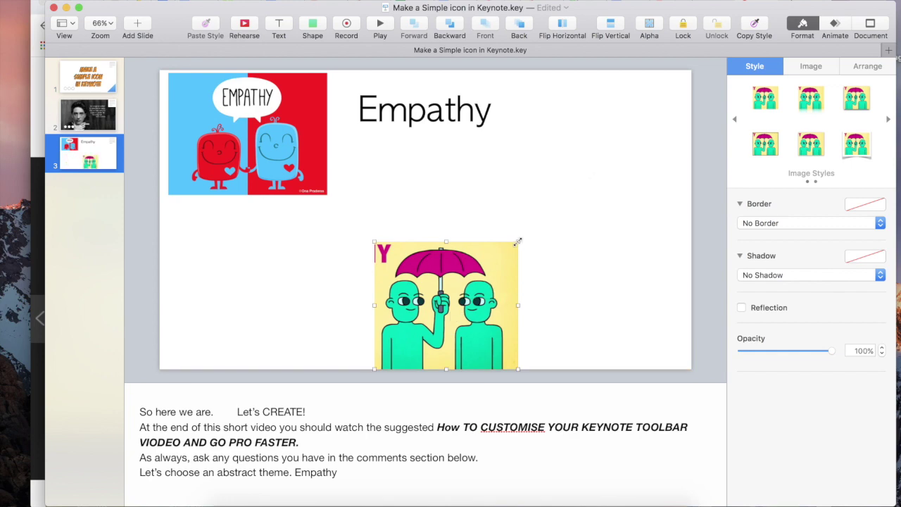
drag(517, 242, 638, 135)
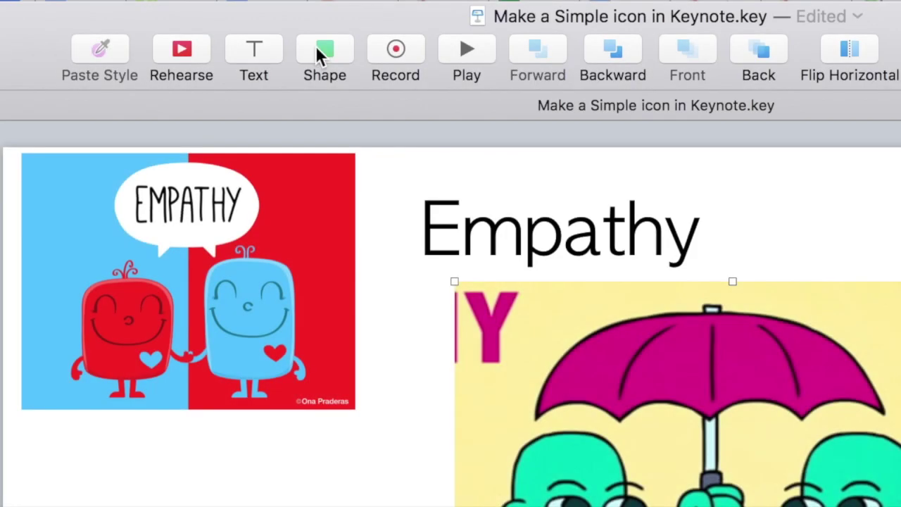
click(317, 51)
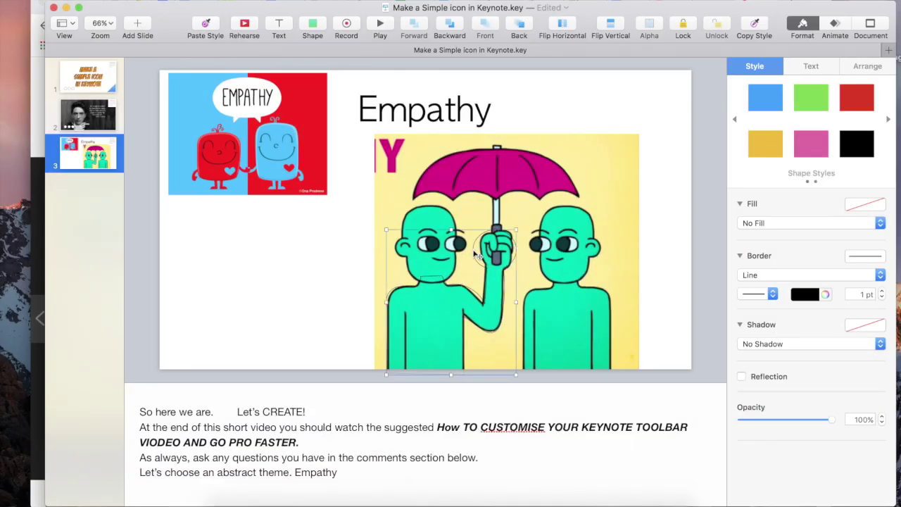
Give the traced outline of the first figure's body and hand a Color Fill, using the red sampled from the red character
click(735, 122)
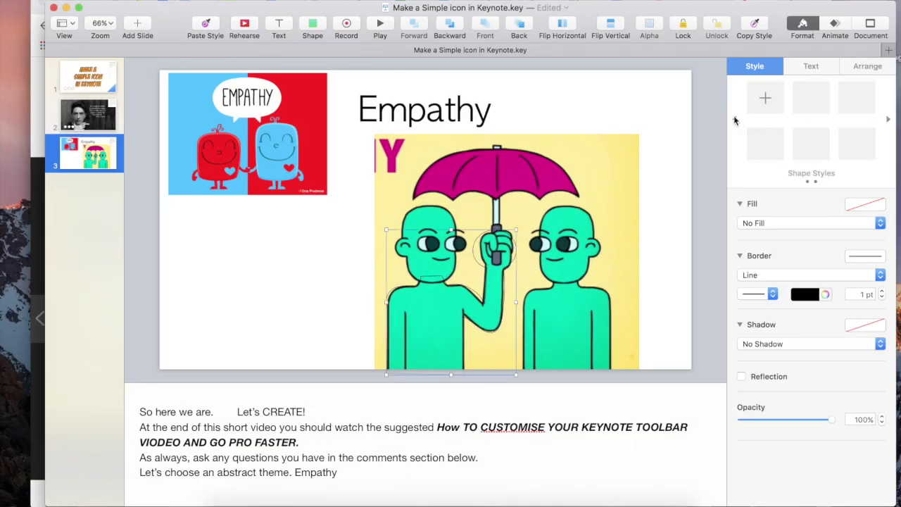
click(734, 121)
click(756, 222)
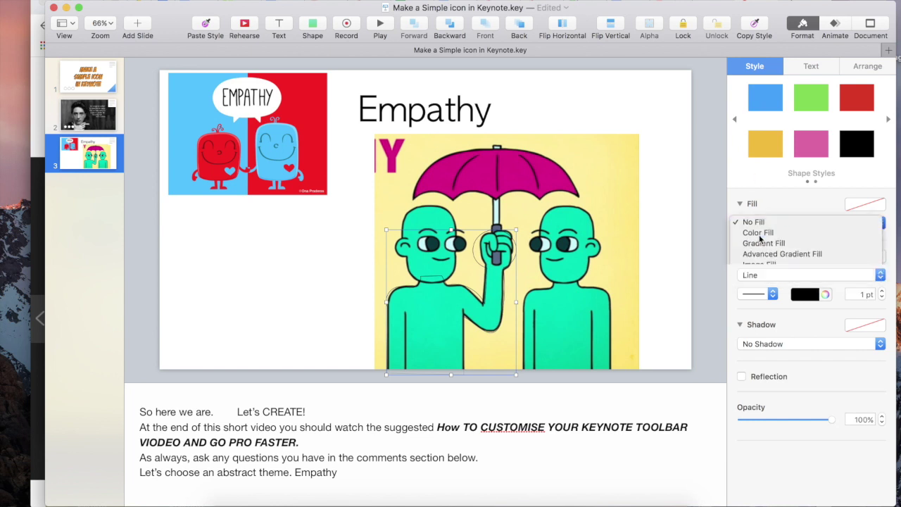
click(759, 235)
click(771, 243)
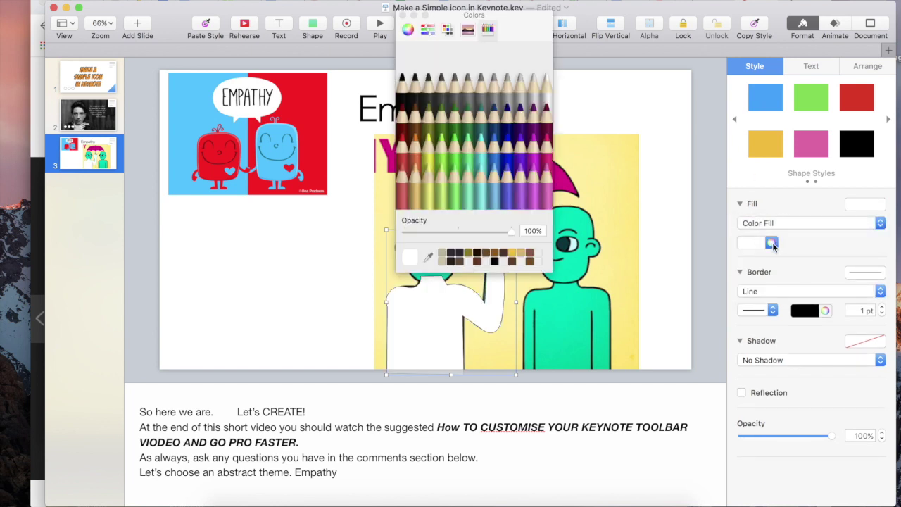
click(429, 257)
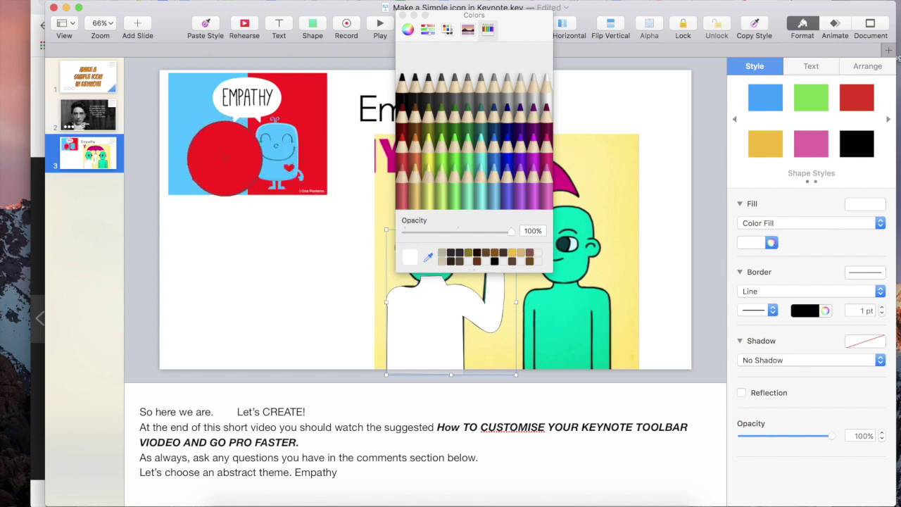
click(225, 159)
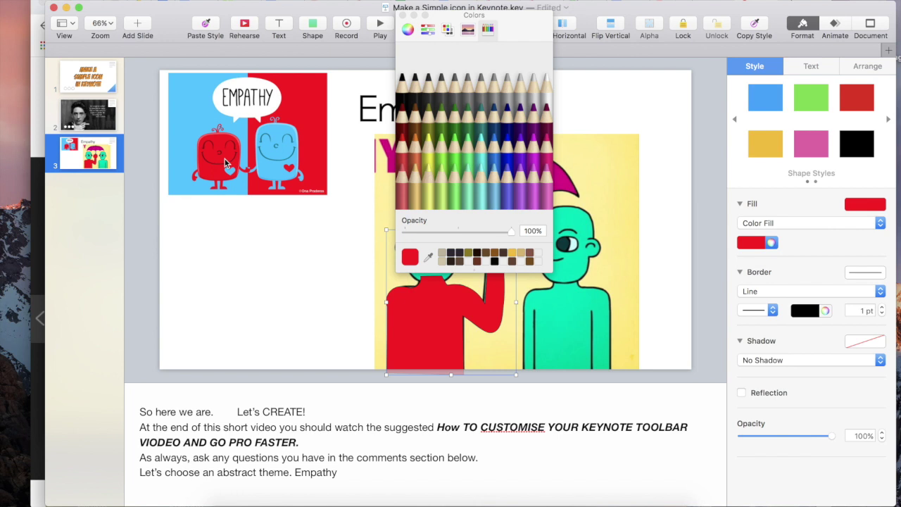
click(403, 15)
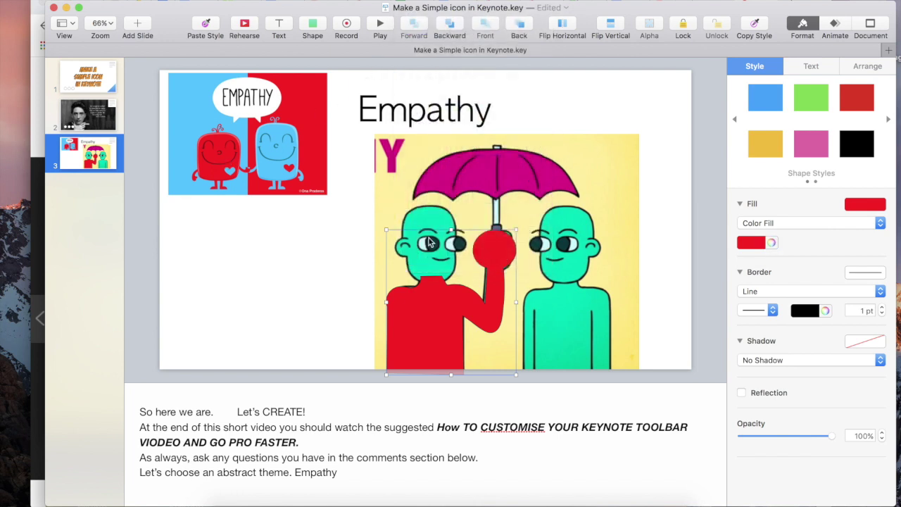
Show the editable points of the red body shape and leave point editing
double_click(460, 287)
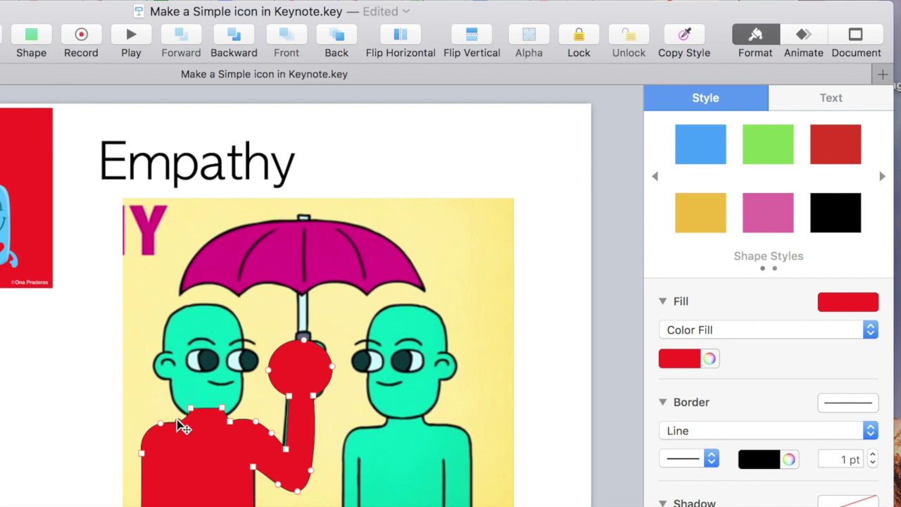
key(Return)
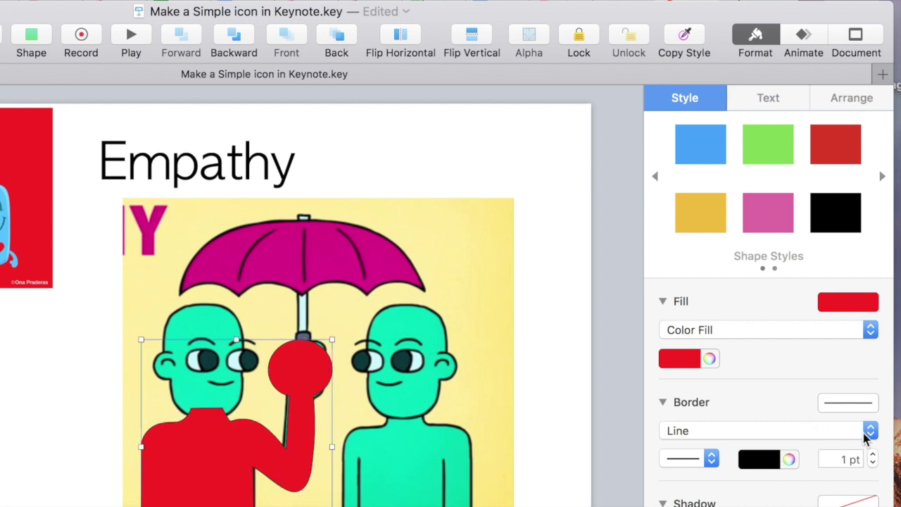
Set the border width of the red body shape to 4 pt
click(874, 455)
click(874, 455)
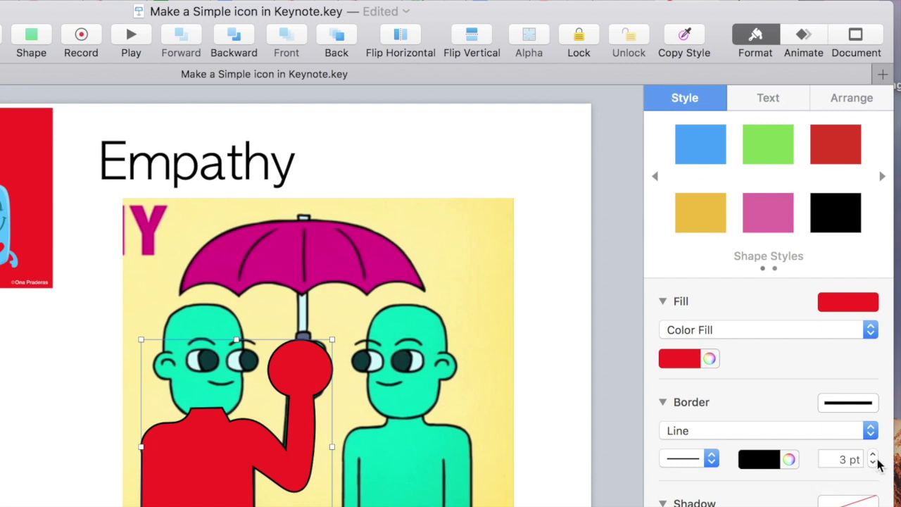
click(873, 455)
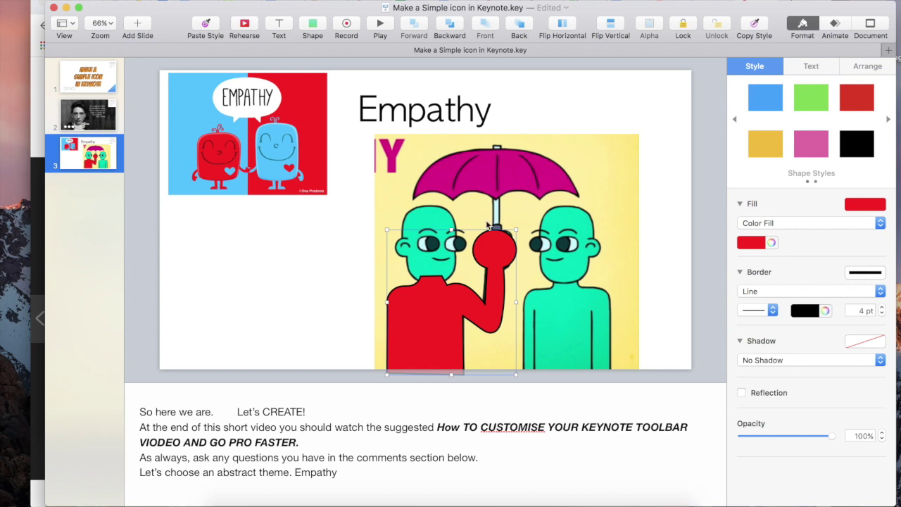
Delete the umbrella reference image and adjust the points of the red shape's hand into a smaller circle
click(494, 149)
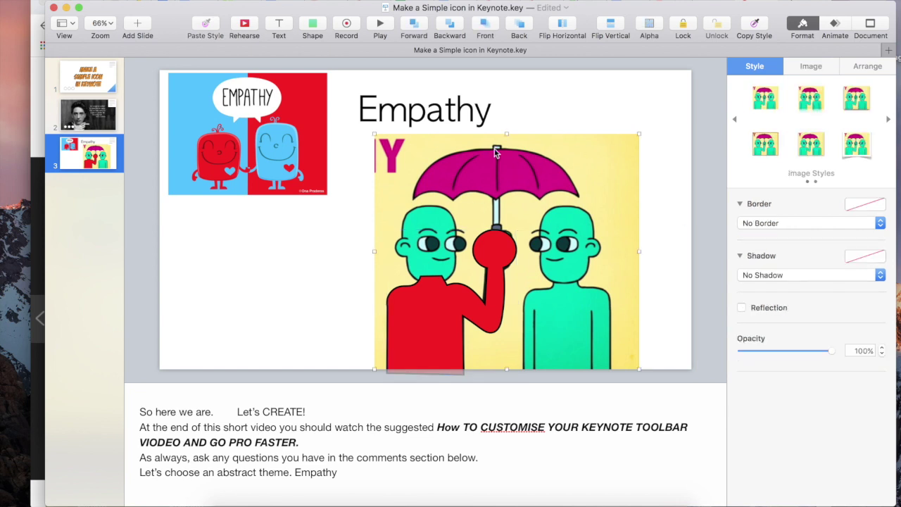
key(Delete)
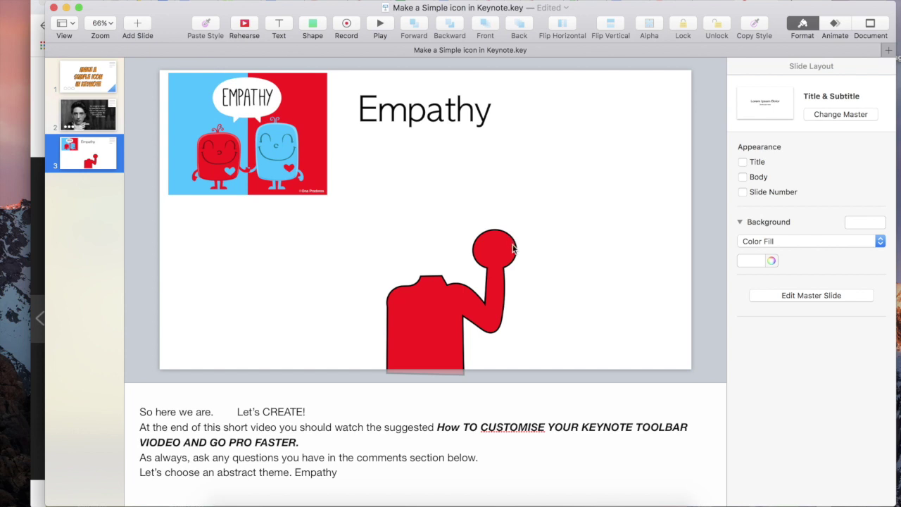
click(515, 250)
double_click(505, 235)
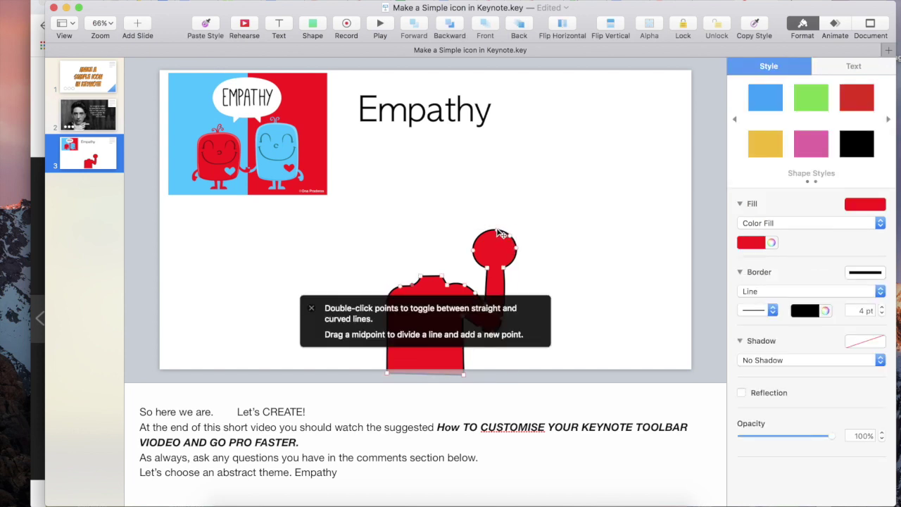
drag(498, 233, 516, 257)
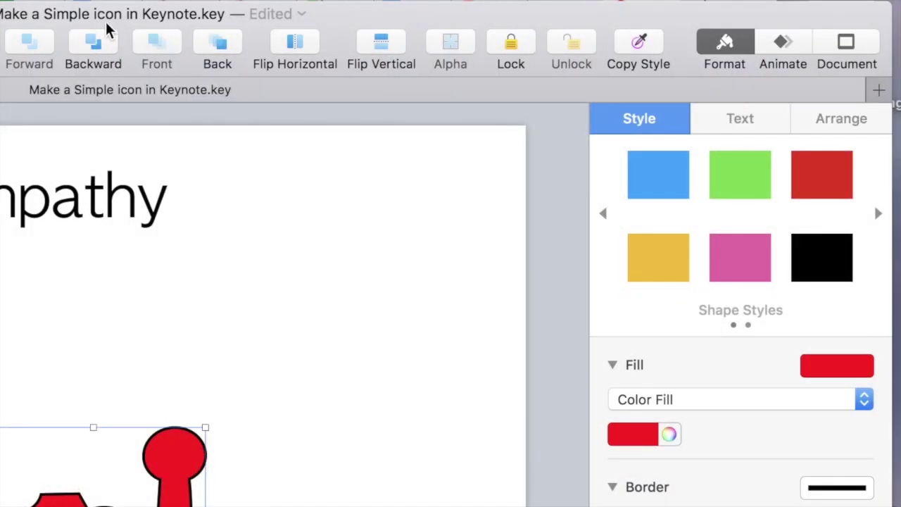
Draw a closed J-shaped umbrella handle outline with the Pen tool on the empty area beside the title
click(0, 42)
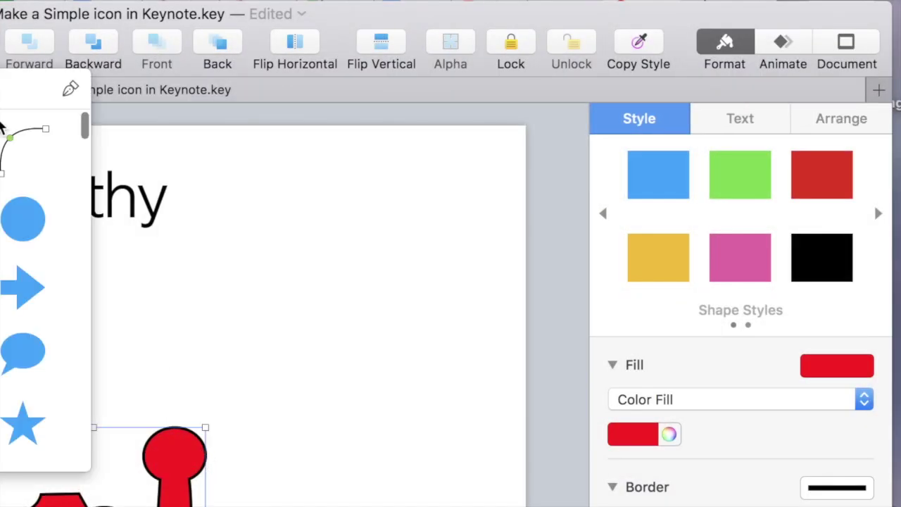
click(70, 89)
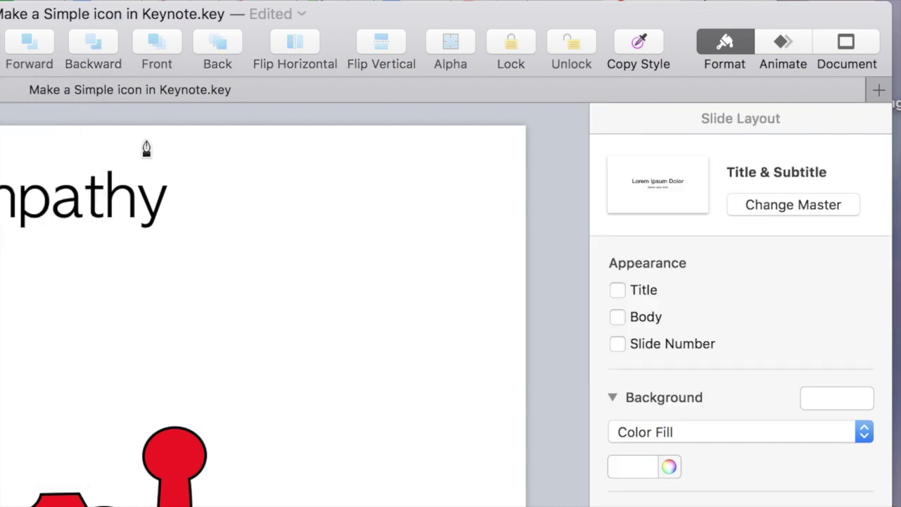
click(365, 214)
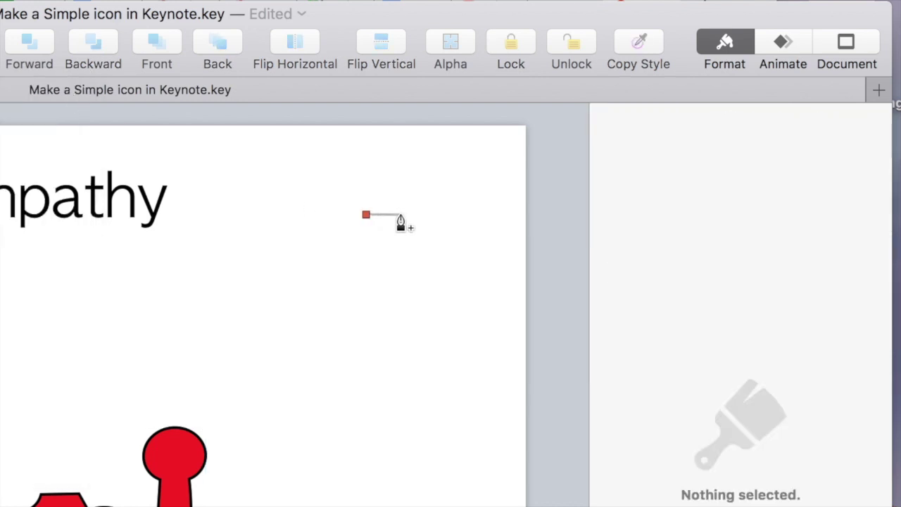
click(400, 215)
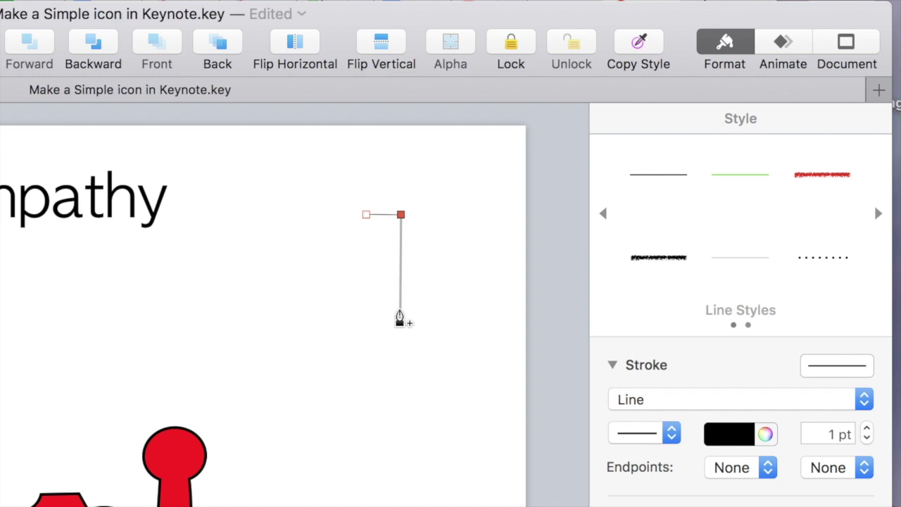
click(400, 311)
click(352, 365)
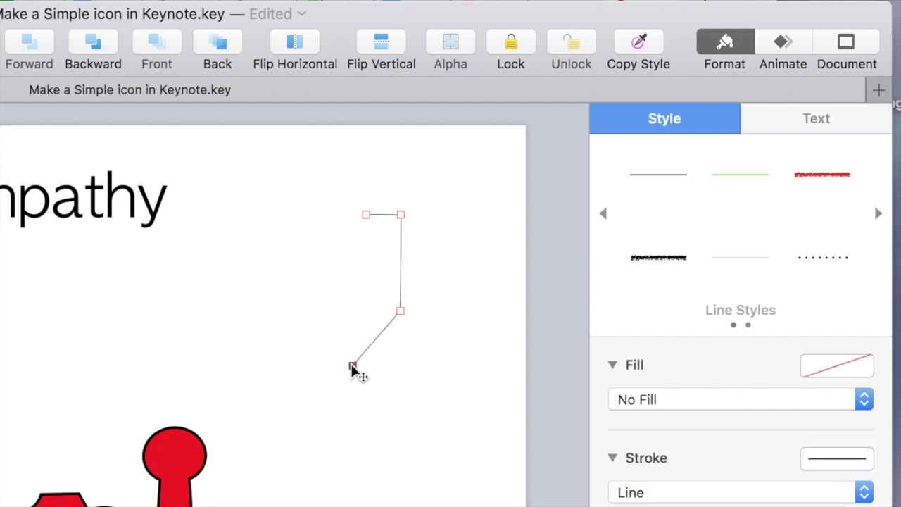
click(283, 321)
click(295, 301)
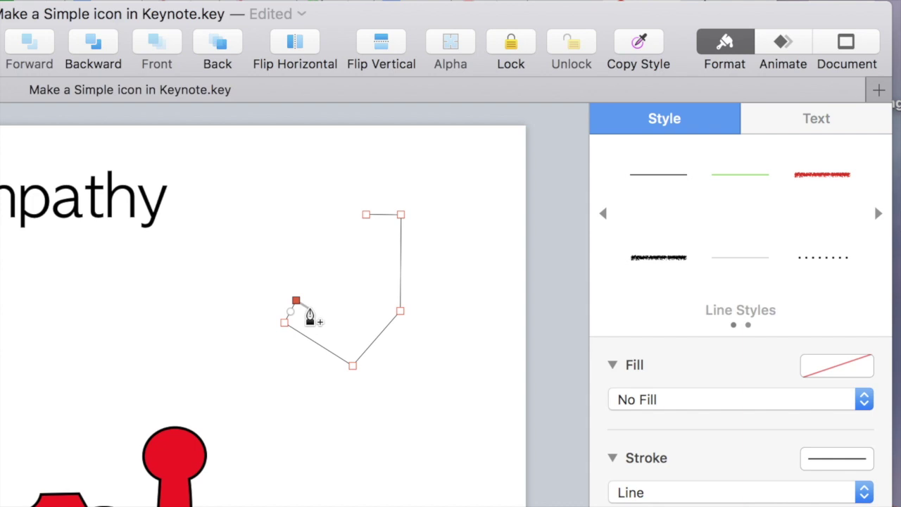
click(310, 309)
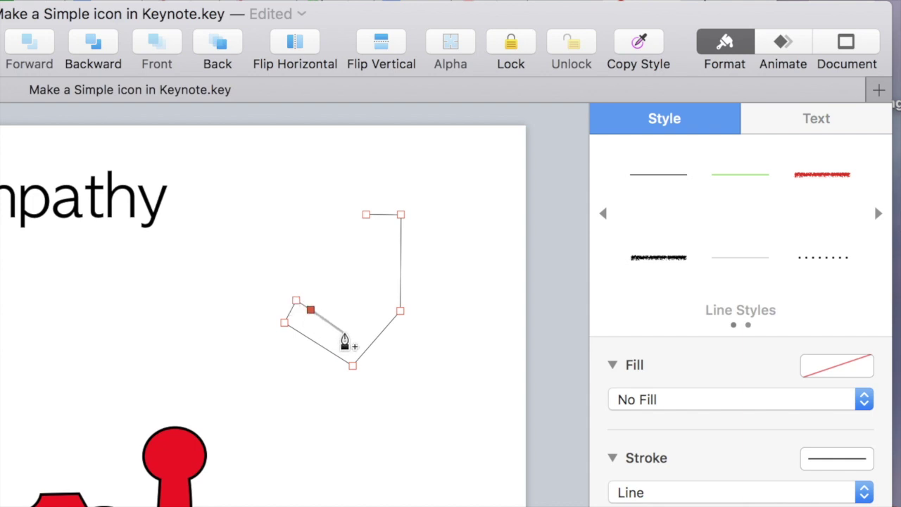
click(345, 333)
click(373, 301)
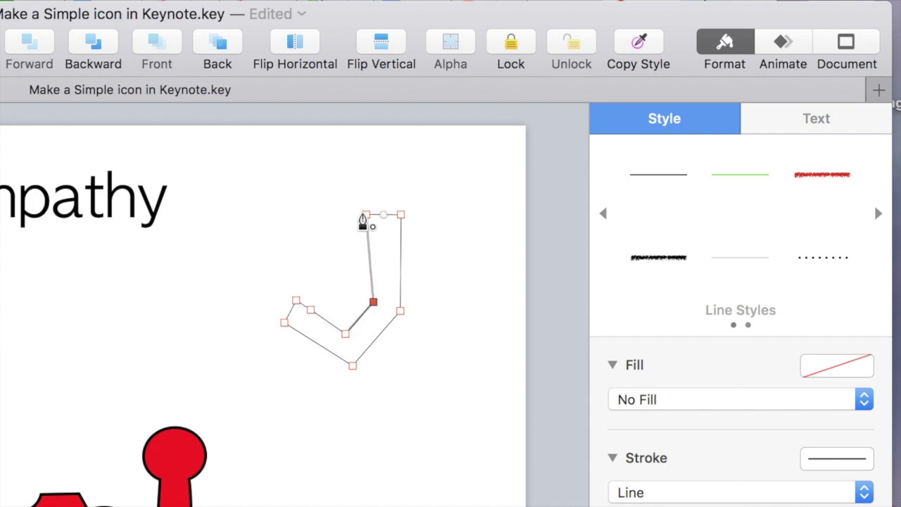
click(365, 214)
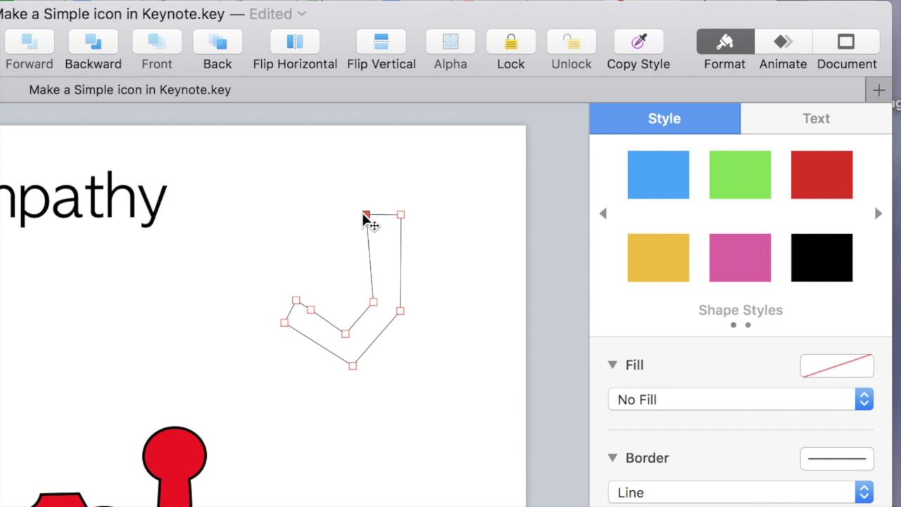
Curve the two lowest points of the J outline and delete the extra point near the hook's inner end
double_click(343, 332)
double_click(351, 362)
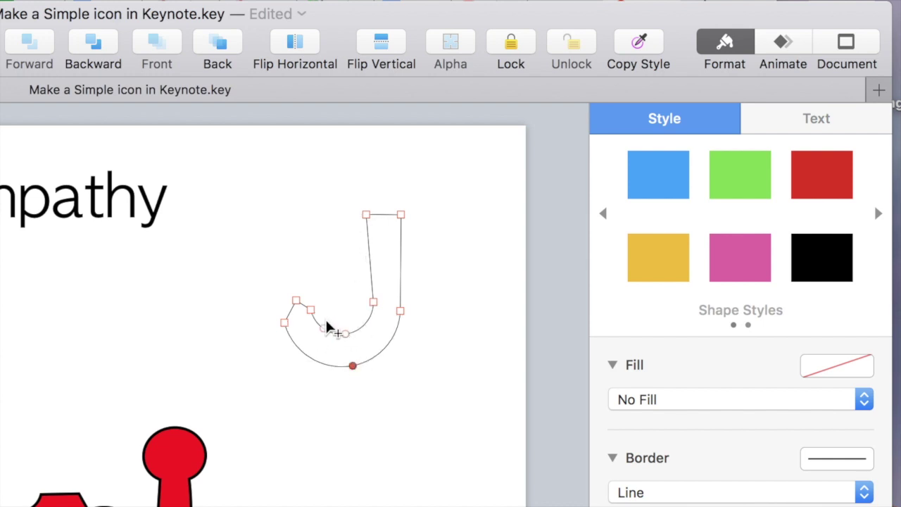
click(309, 310)
right_click(314, 311)
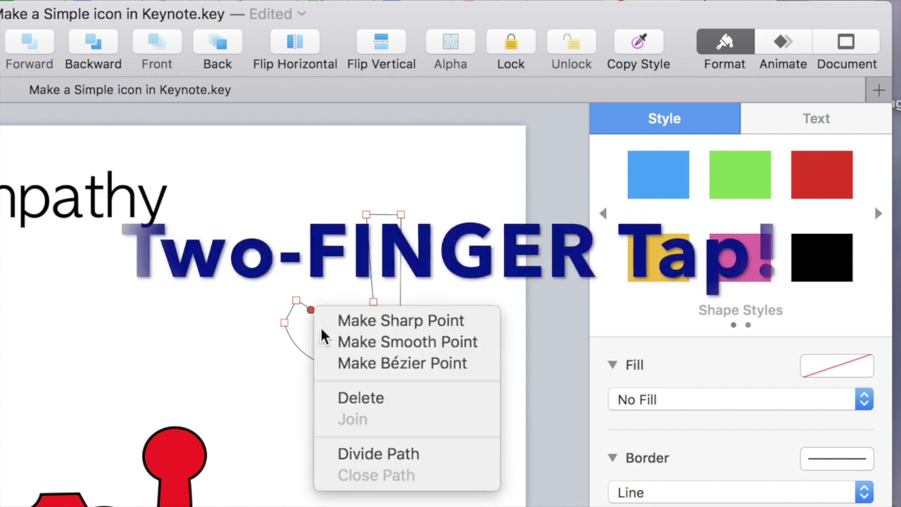
click(360, 401)
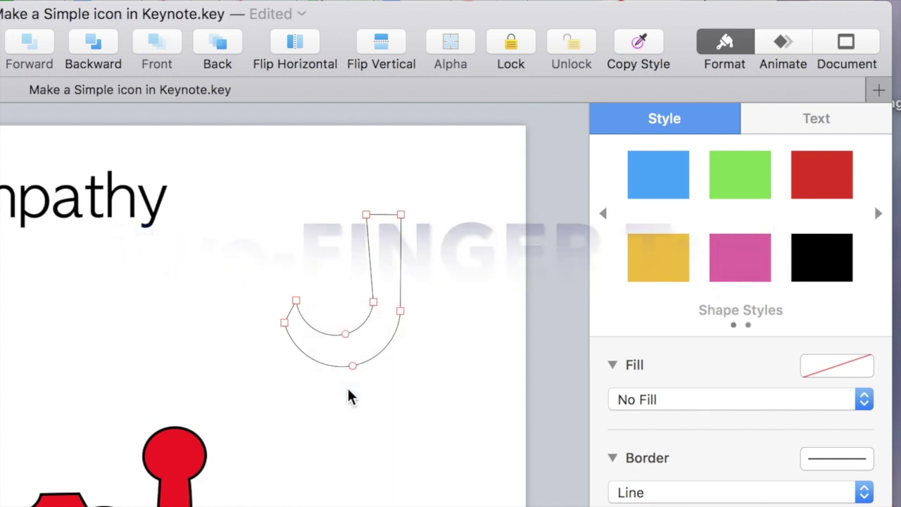
Round the tip of the J's hook, smooth its inner curve, narrow the stem's top, and finish point editing
click(278, 302)
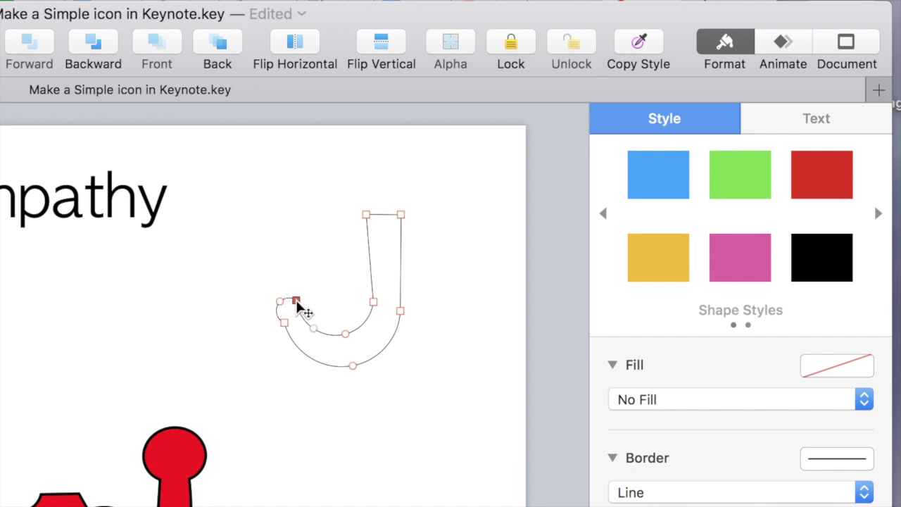
click(283, 323)
click(375, 305)
drag(345, 333, 348, 338)
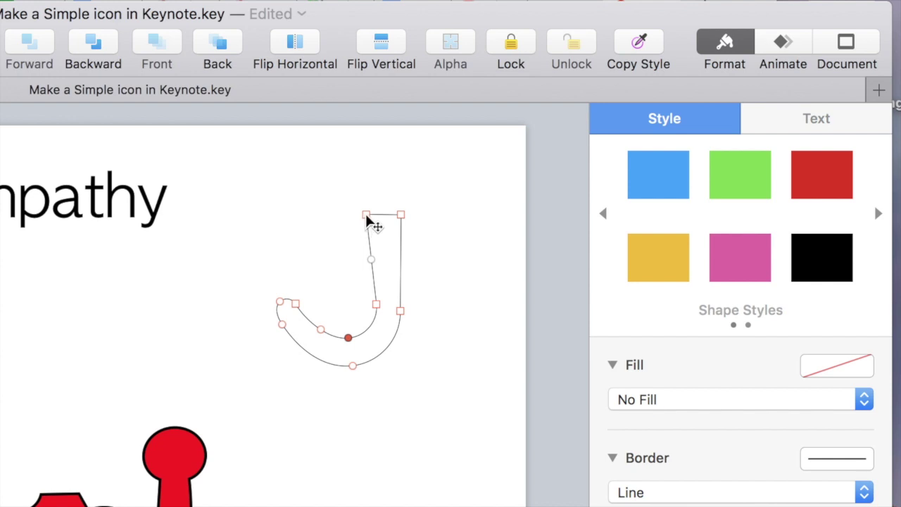
drag(365, 214, 373, 213)
key(Return)
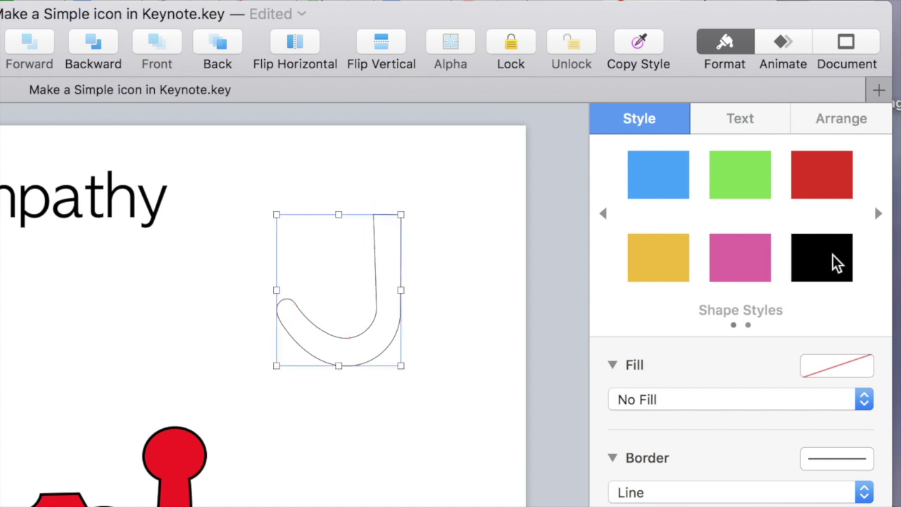
Apply the black shape style to the handle and shrink it proportionally to about 53 by 64 pt
click(824, 275)
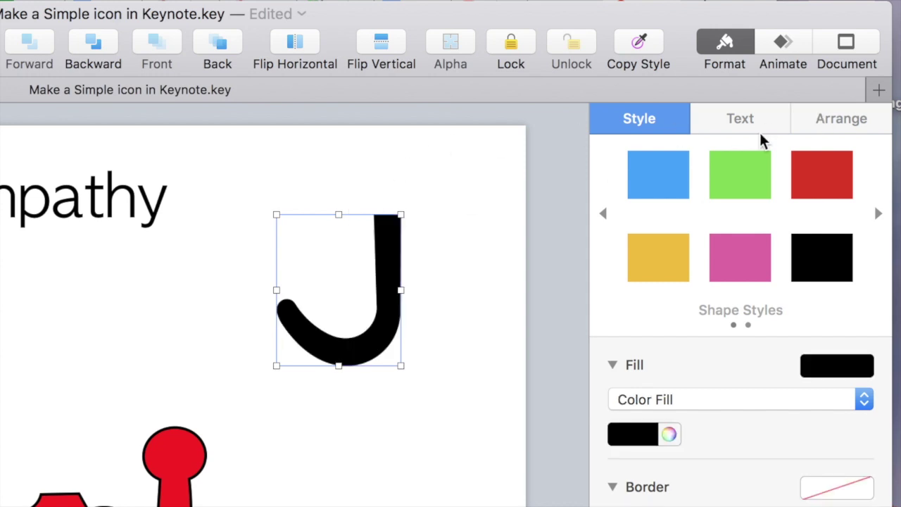
click(824, 119)
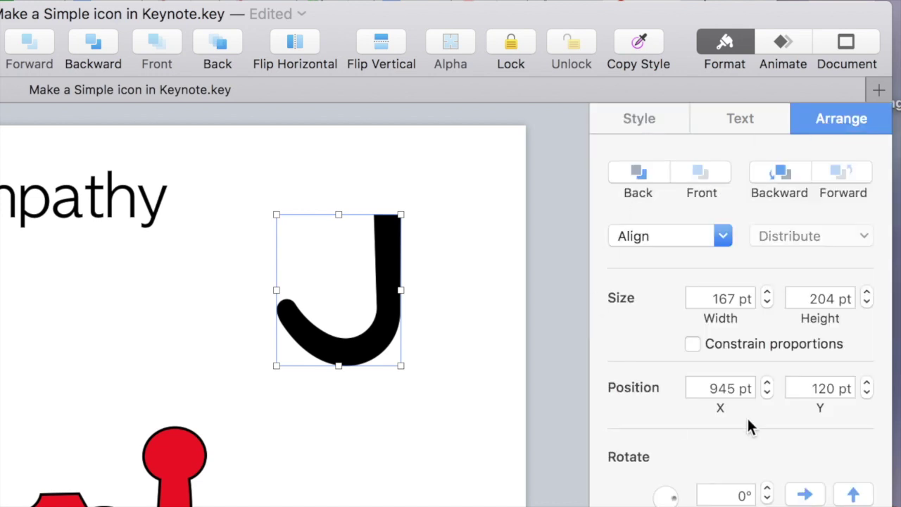
click(691, 344)
drag(401, 215, 310, 321)
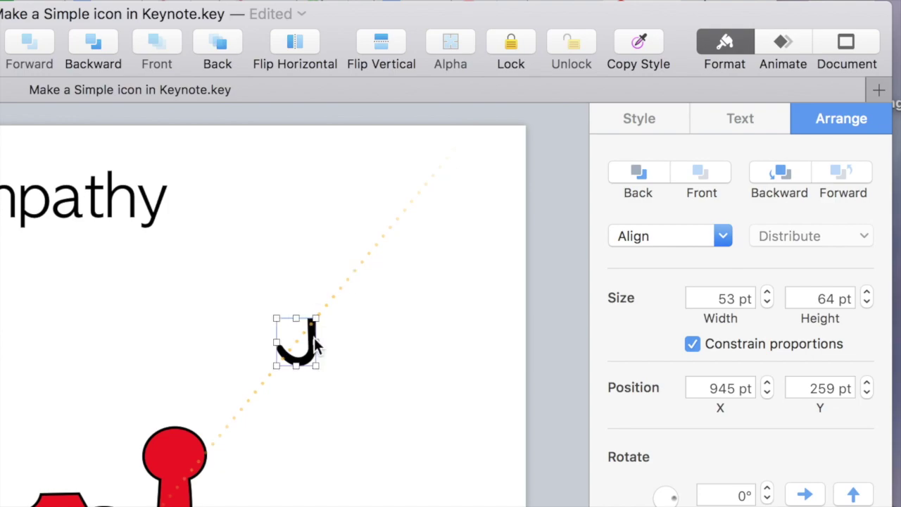
Place the black handle over the red hand at about 70 by 85 pt and send it to the back
drag(315, 359, 184, 437)
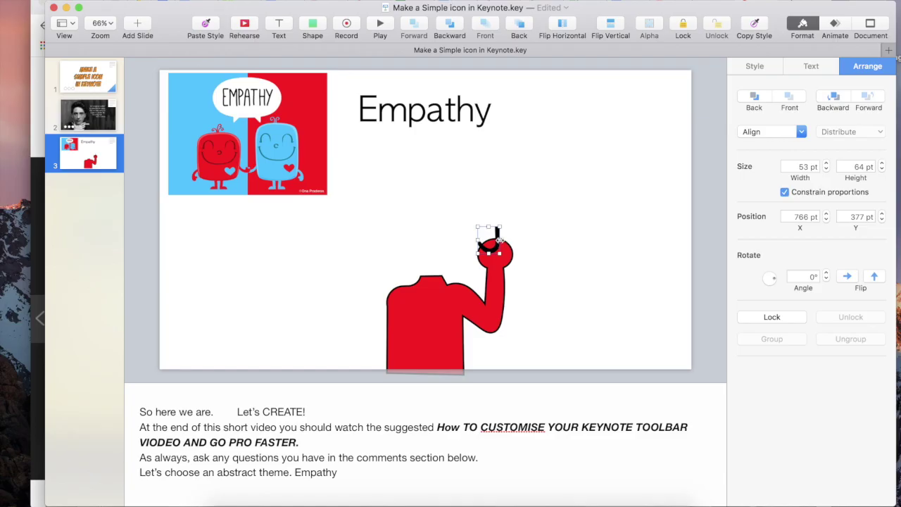
drag(499, 240, 496, 259)
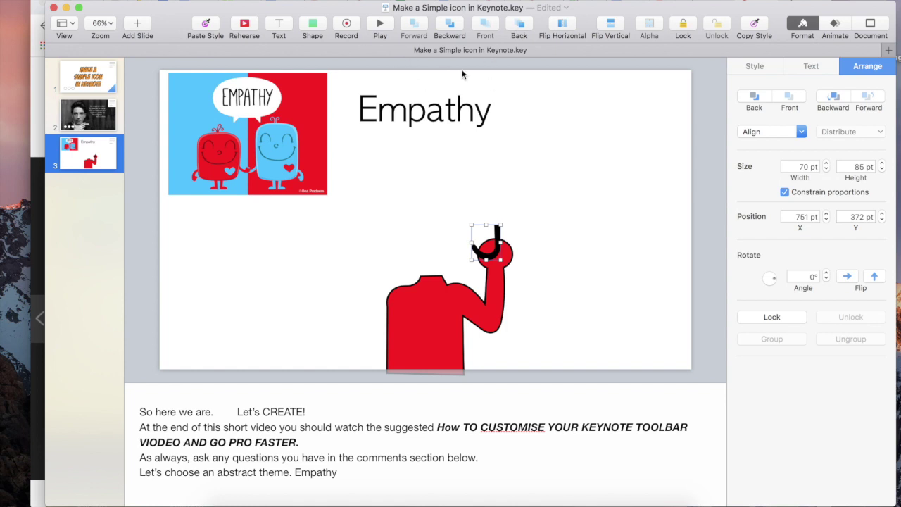
click(519, 23)
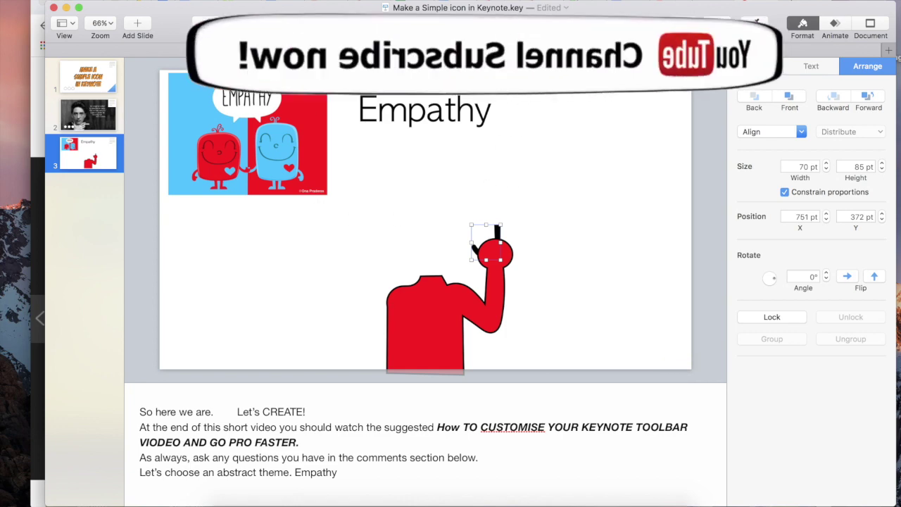
Add a square shape and move it to about x 885 pt, y 200 pt, above the raised hand
click(312, 27)
click(310, 123)
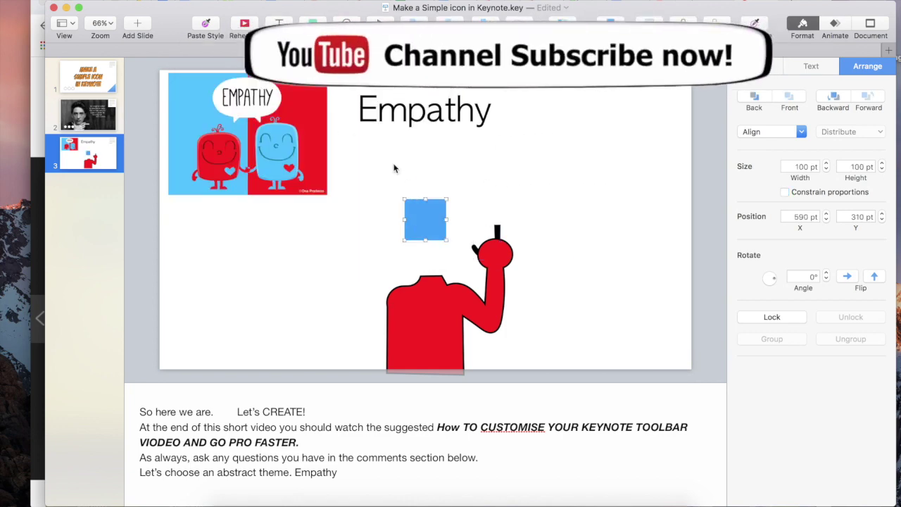
drag(425, 209, 547, 158)
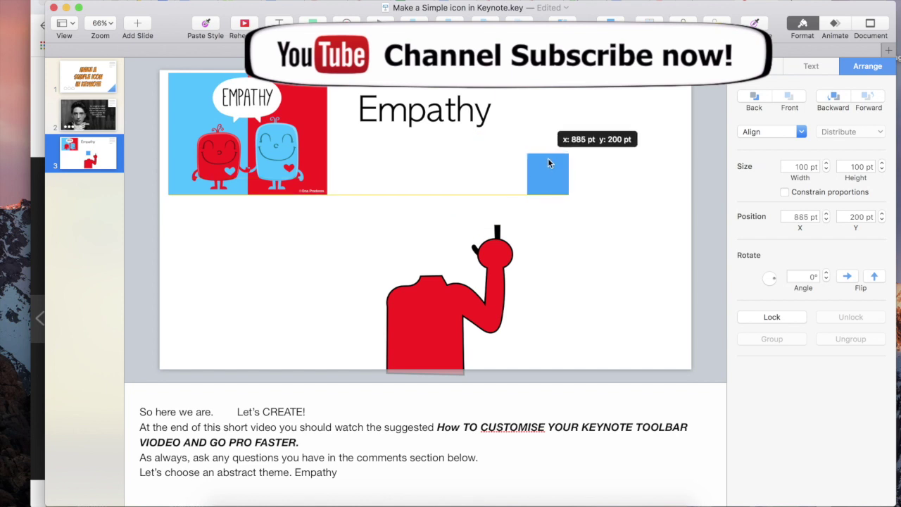
Enlarge the black handle behind the red hand to about 88 by 107 pt
click(497, 232)
click(501, 248)
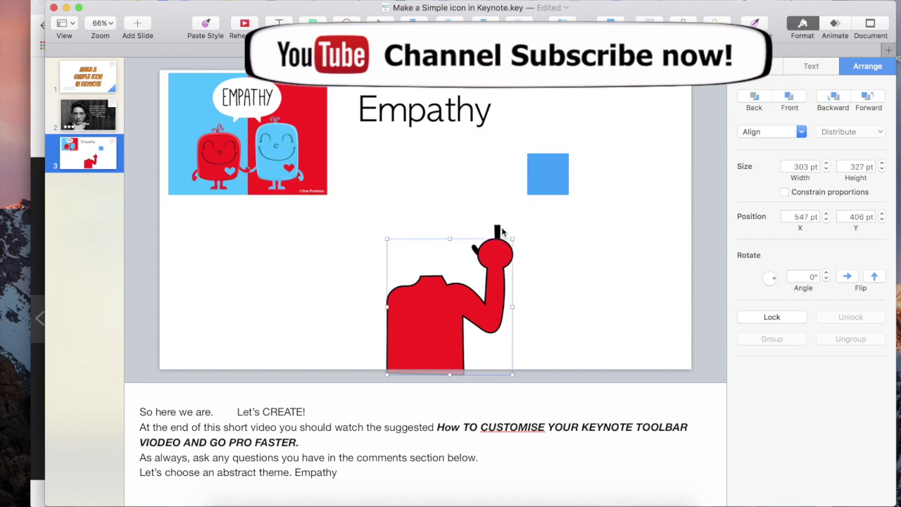
click(496, 232)
mouse_move(501, 246)
mouse_down()
mouse_move(509, 242)
mouse_move(486, 234)
mouse_move(506, 234)
mouse_up()
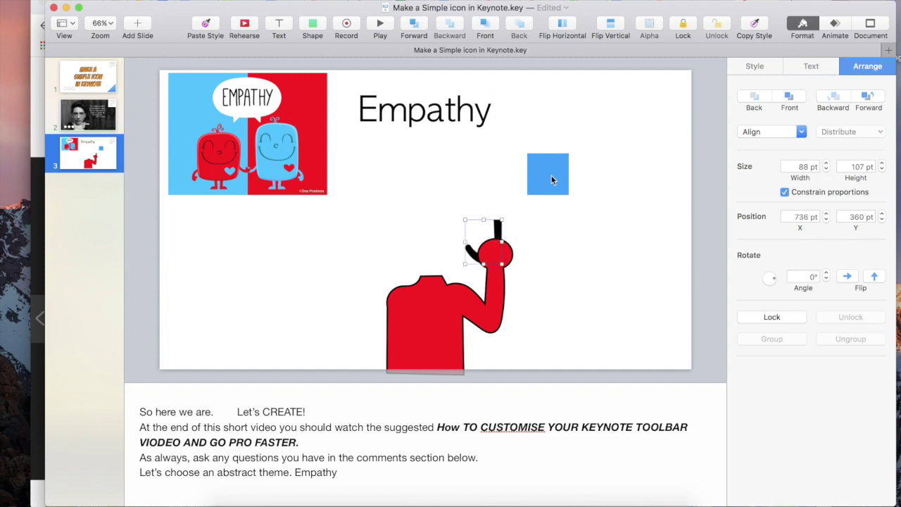
Place the blue square above the handle, send it to the back, and reshape it into a tall, thin umbrella pole
drag(554, 181, 520, 204)
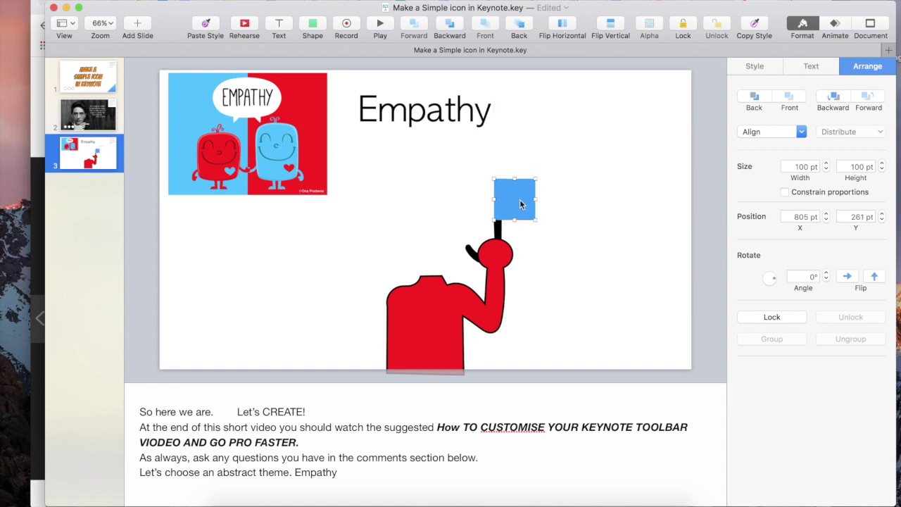
click(519, 27)
drag(534, 182, 498, 153)
double_click(498, 169)
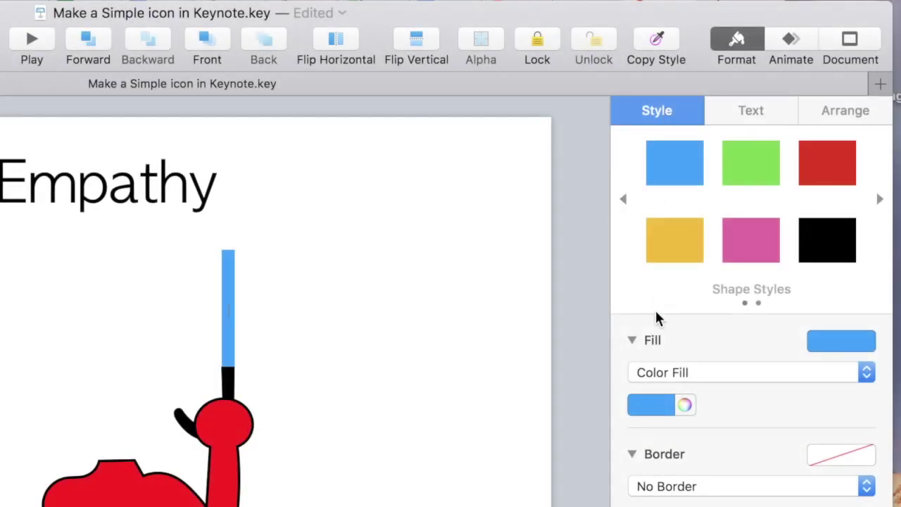
Give the umbrella pole an advanced gradient fill with Snow as the start colour and Magnesium as the end colour
click(683, 404)
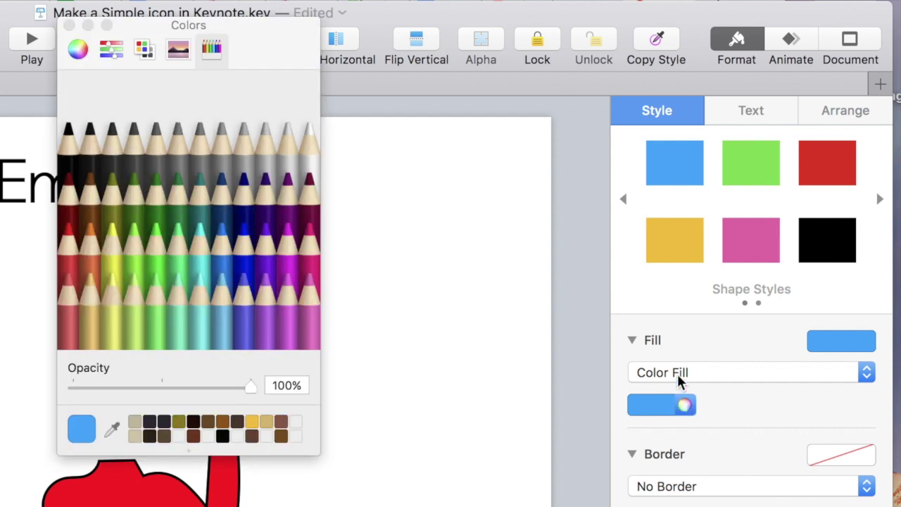
click(679, 378)
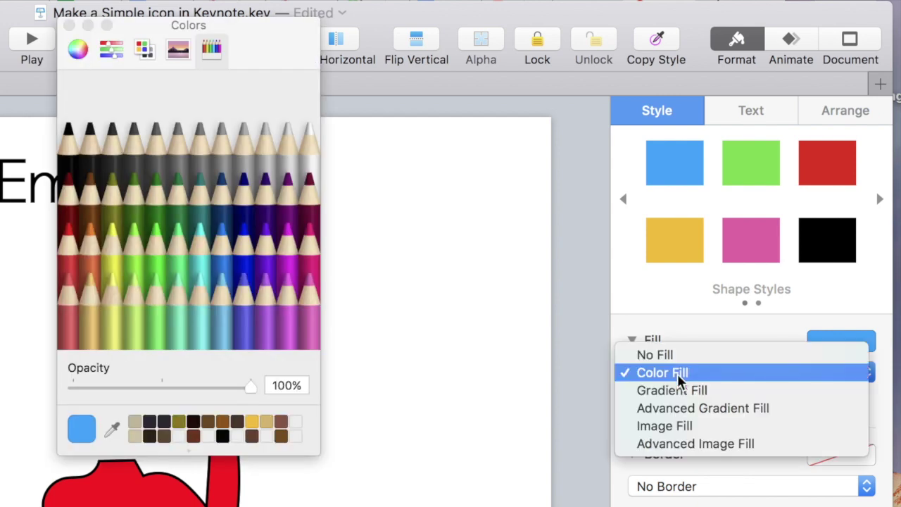
click(680, 408)
drag(293, 42, 515, 124)
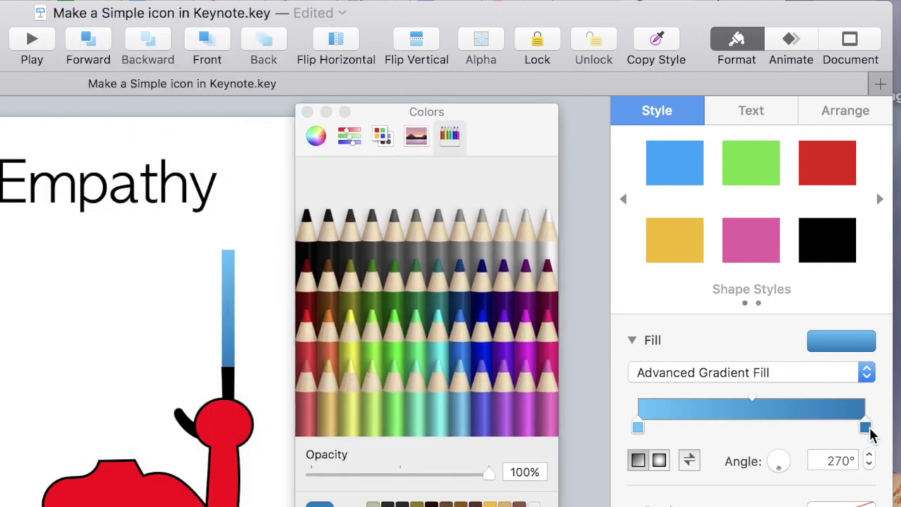
click(484, 237)
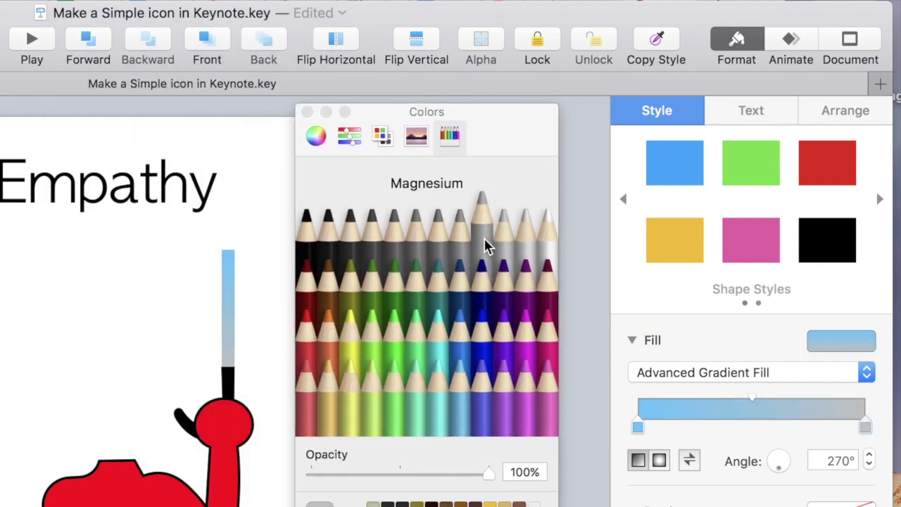
click(637, 426)
click(548, 237)
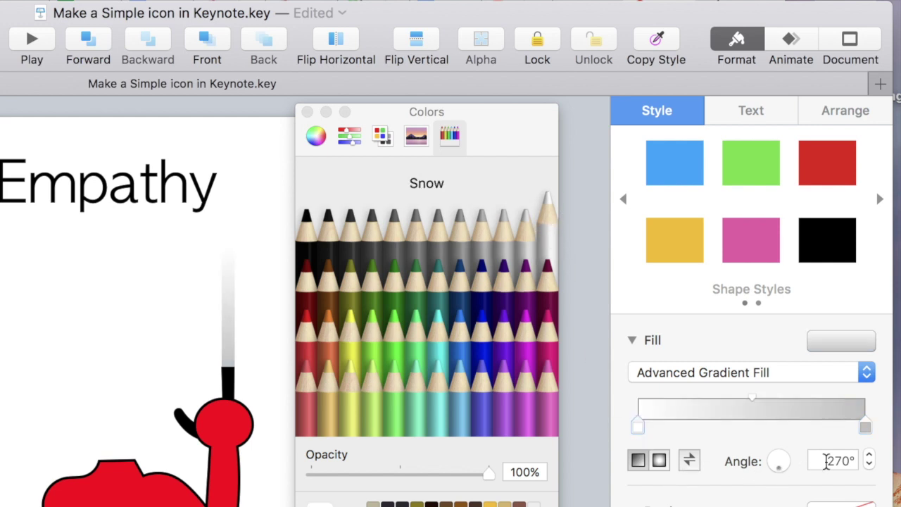
Try a 90° angle for the pole's gradient, and settle on 180° so the shading runs across its width
click(838, 459)
double_click(838, 458)
text(90)
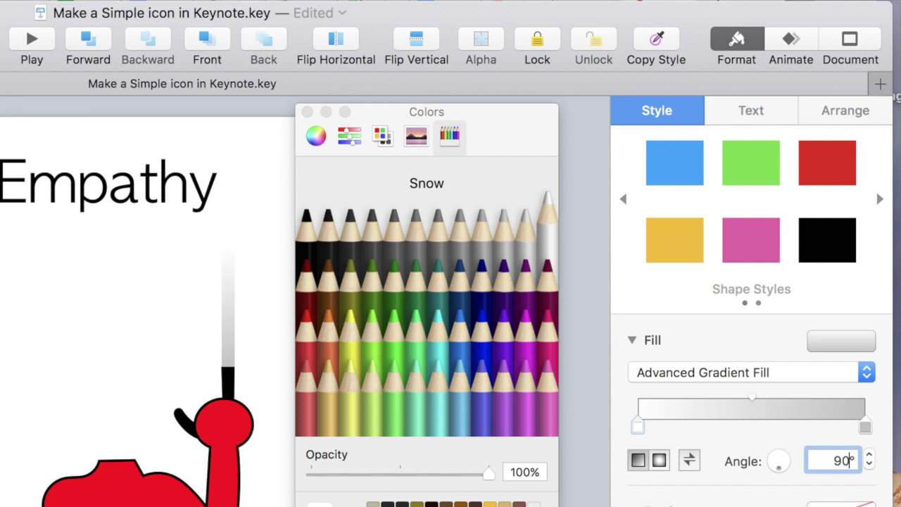
key(Return)
click(847, 460)
text(180)
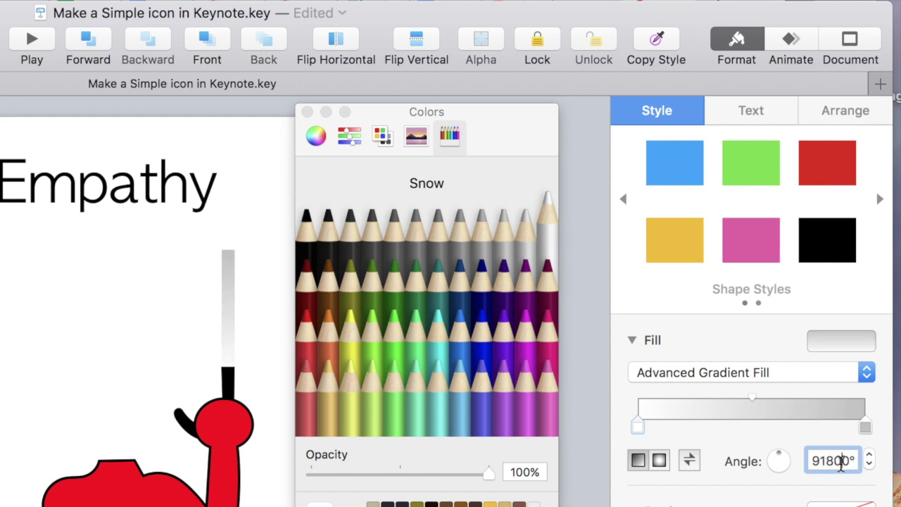
double_click(841, 463)
text(180)
key(Return)
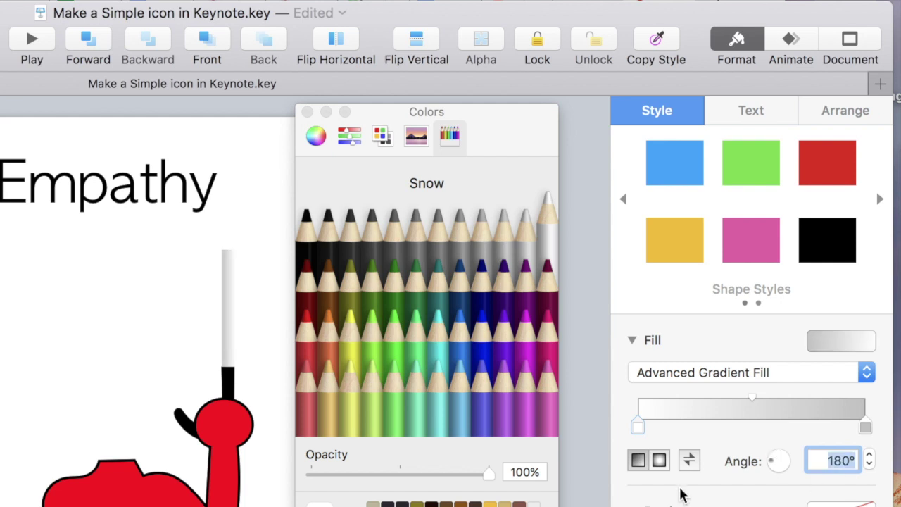
Add two intermediate light stops to the pole's gradient, and change its end stop to Steel
mouse_move(639, 425)
mouse_down()
mouse_move(712, 429)
mouse_move(626, 431)
mouse_up()
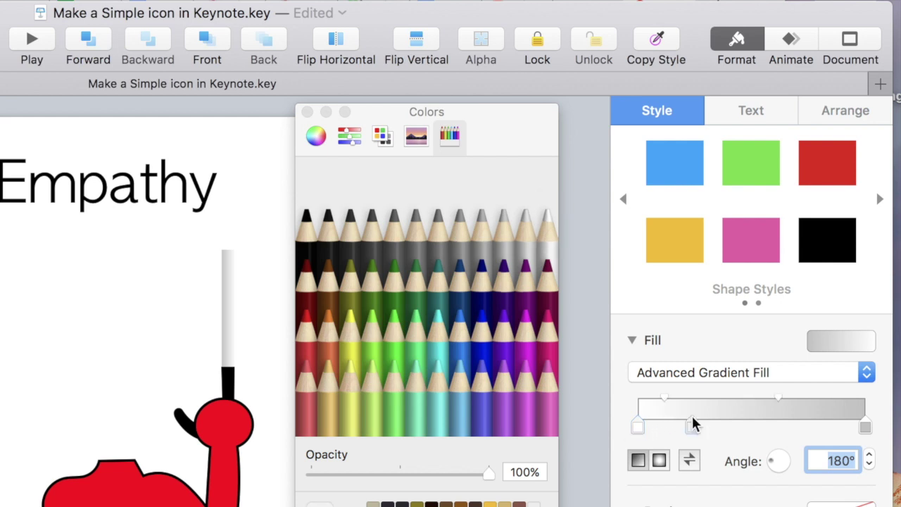
drag(752, 422, 791, 421)
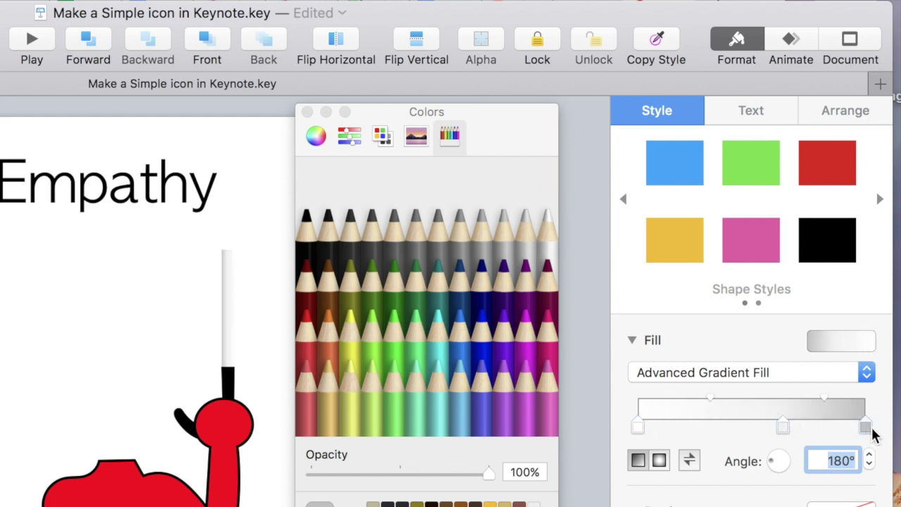
click(394, 256)
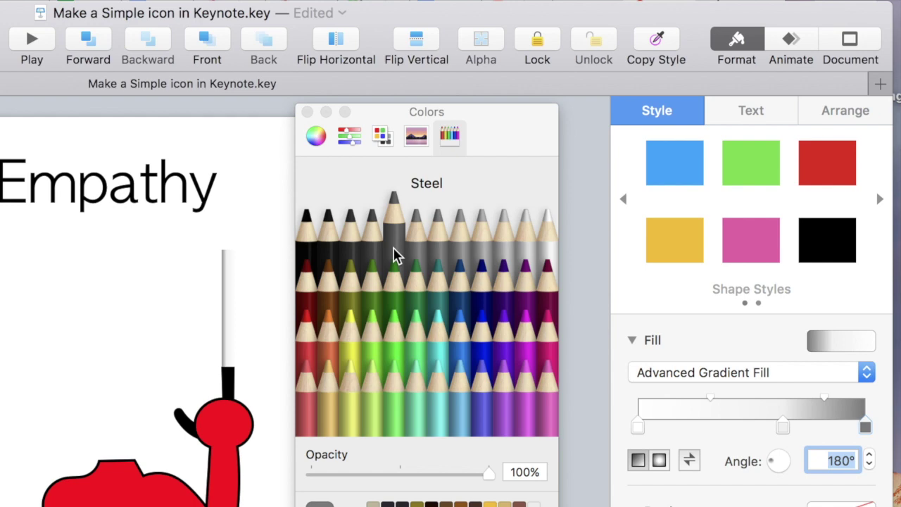
drag(787, 424, 742, 436)
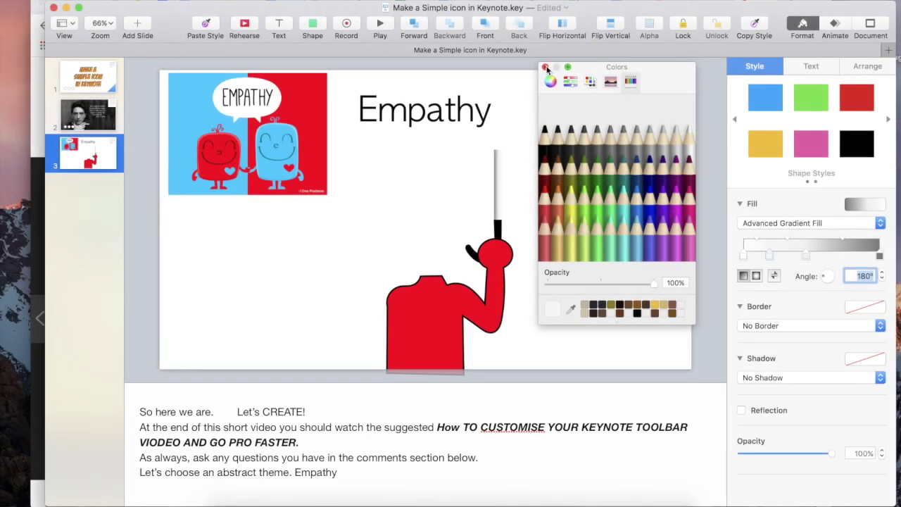
click(545, 67)
Draw a closed umbrella canopy above the pole with the Pen tool, with a central peak and a zigzag lower edge
click(313, 26)
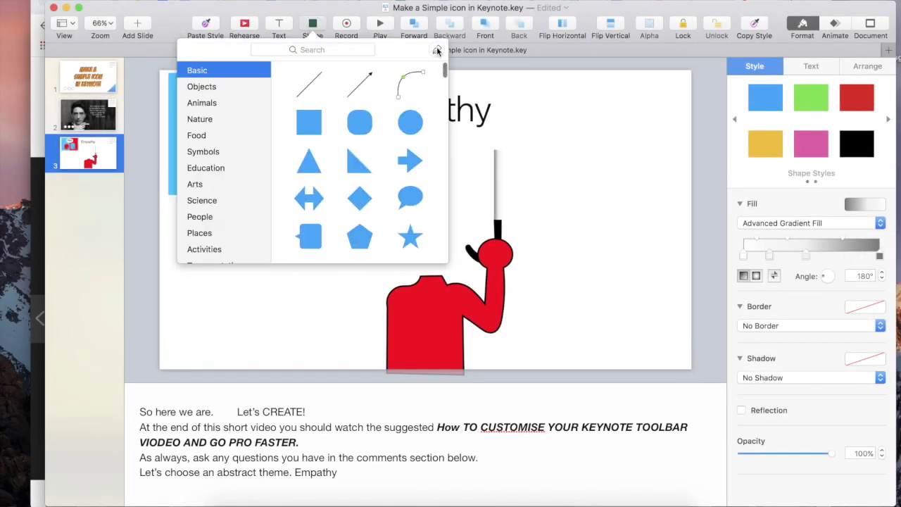
click(437, 50)
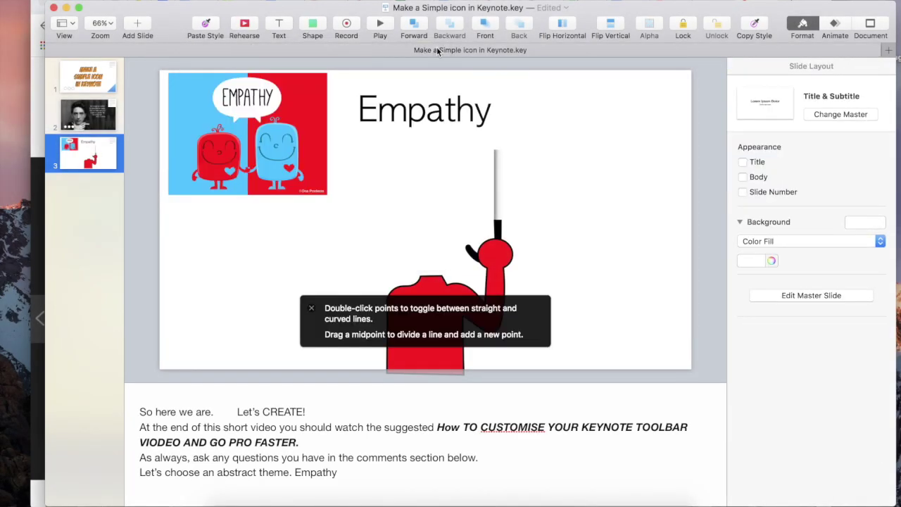
click(408, 152)
click(498, 79)
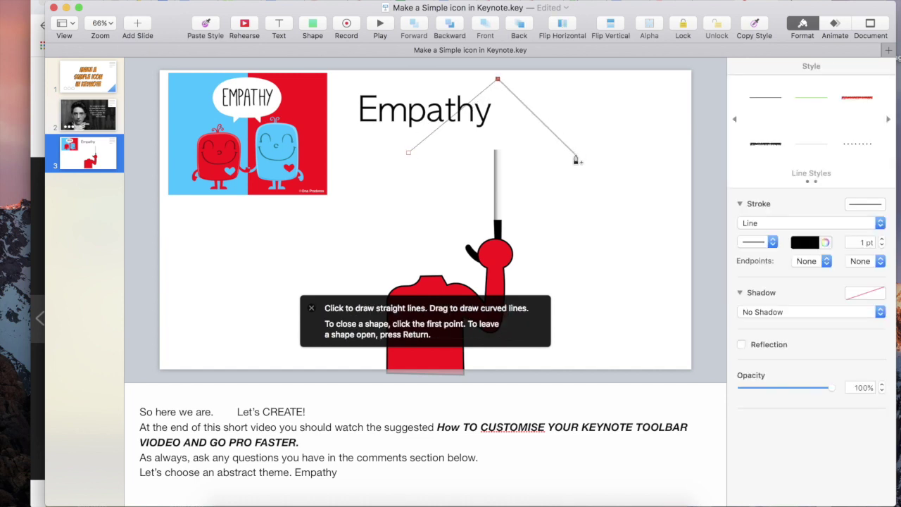
click(577, 153)
click(537, 138)
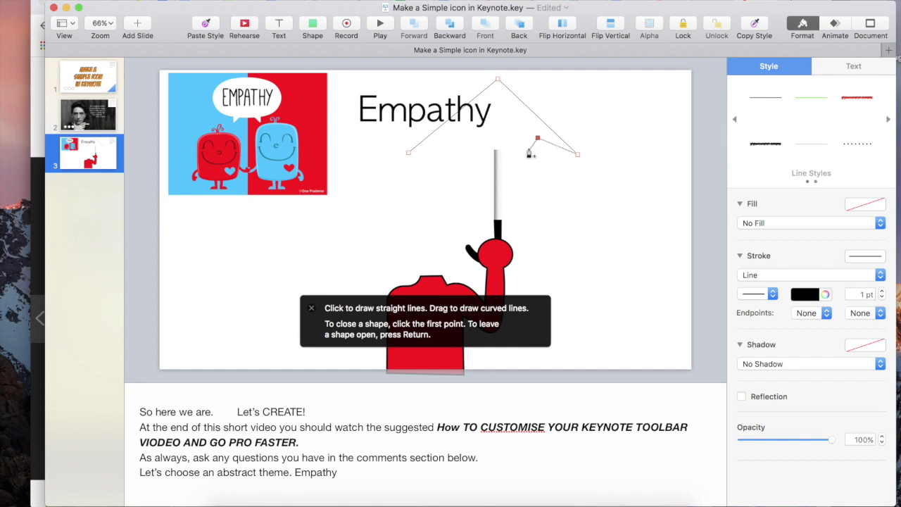
click(518, 156)
click(499, 138)
click(479, 159)
click(457, 138)
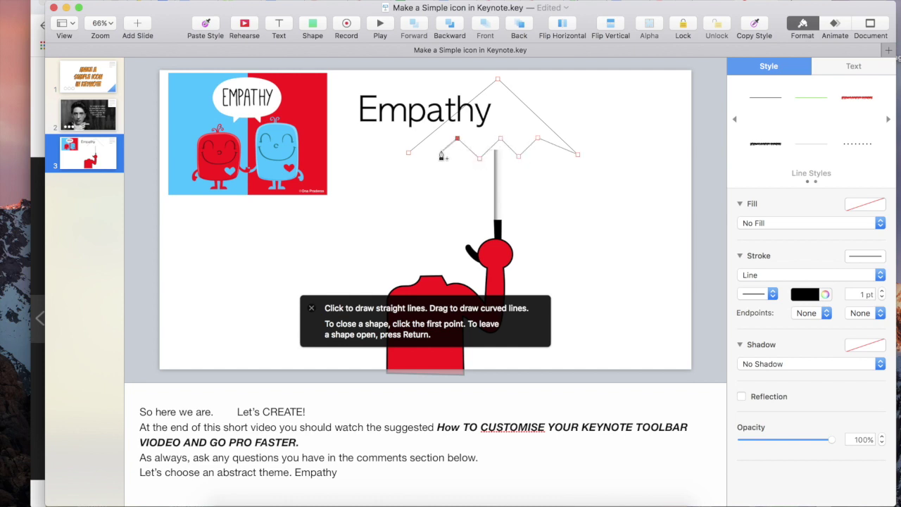
click(437, 155)
click(408, 152)
Pull in the canopy's two outer corner points, and add a sharp point just above the right corner
drag(408, 152, 417, 143)
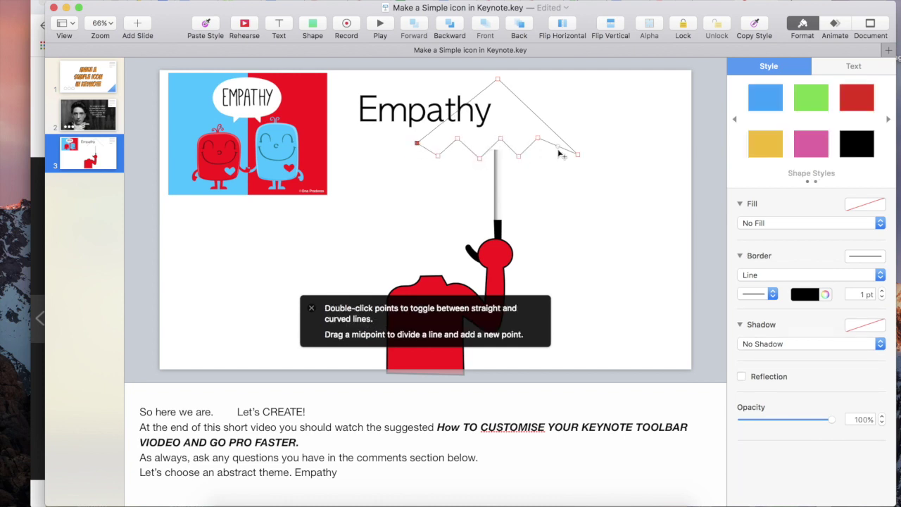
drag(577, 154, 569, 152)
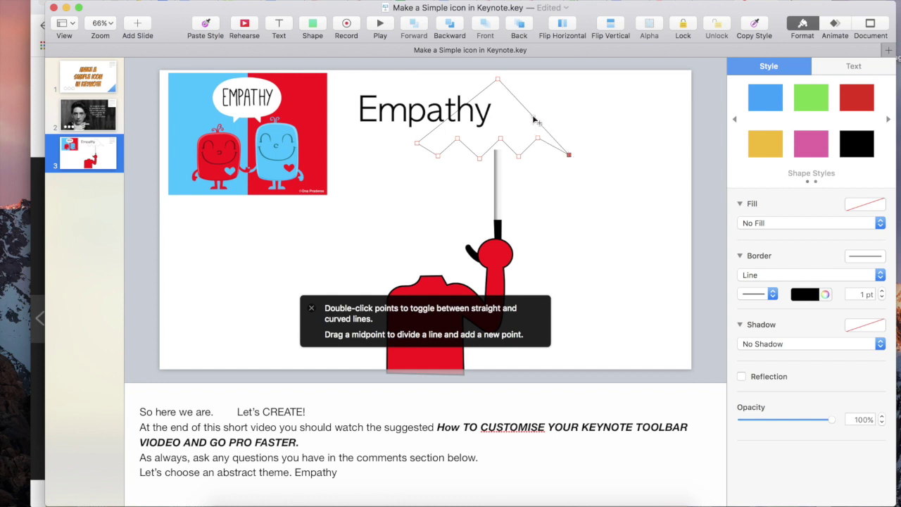
drag(534, 121, 558, 121)
right_click(557, 120)
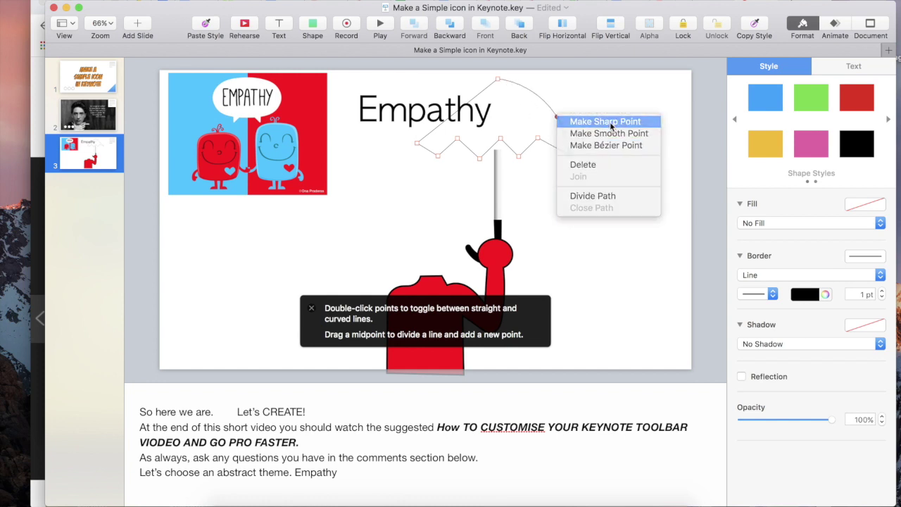
click(572, 121)
drag(557, 120, 571, 137)
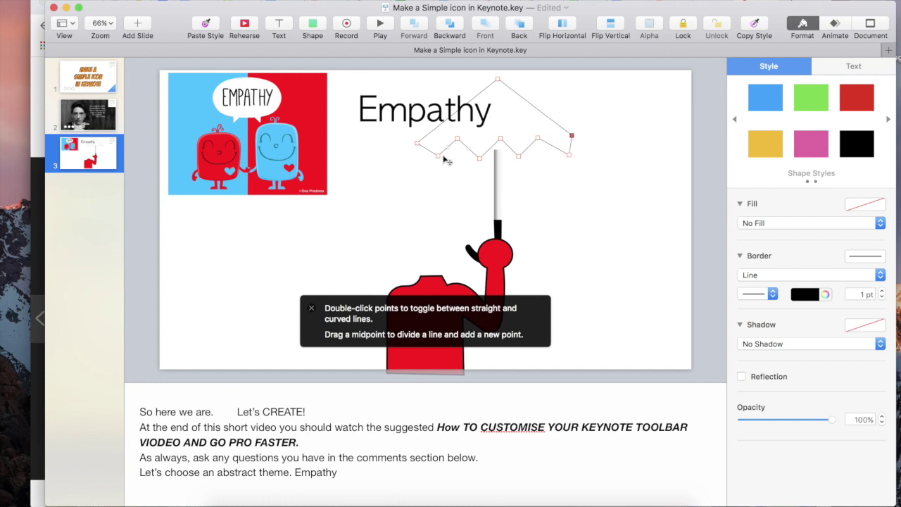
Round the canopy's peak and three upper zigzag points into curves, and shift the added right point slightly outward
double_click(457, 140)
double_click(501, 138)
double_click(538, 139)
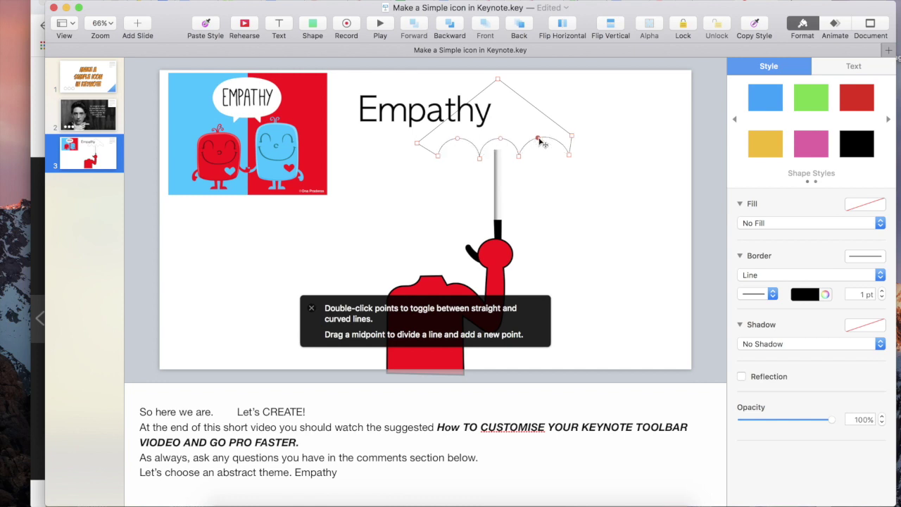
double_click(497, 79)
drag(573, 140, 579, 142)
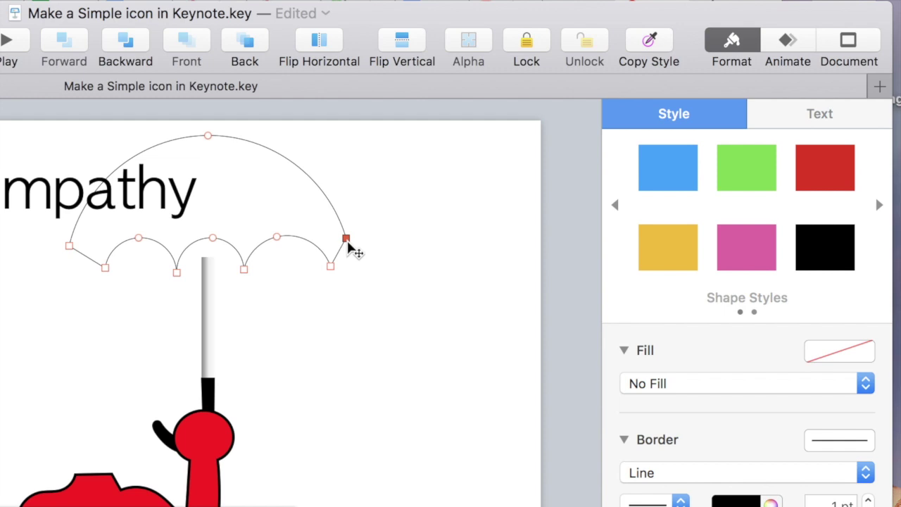
Delete the canopy's outermost right and left points, and apply the black shape style to the canopy
right_click(348, 243)
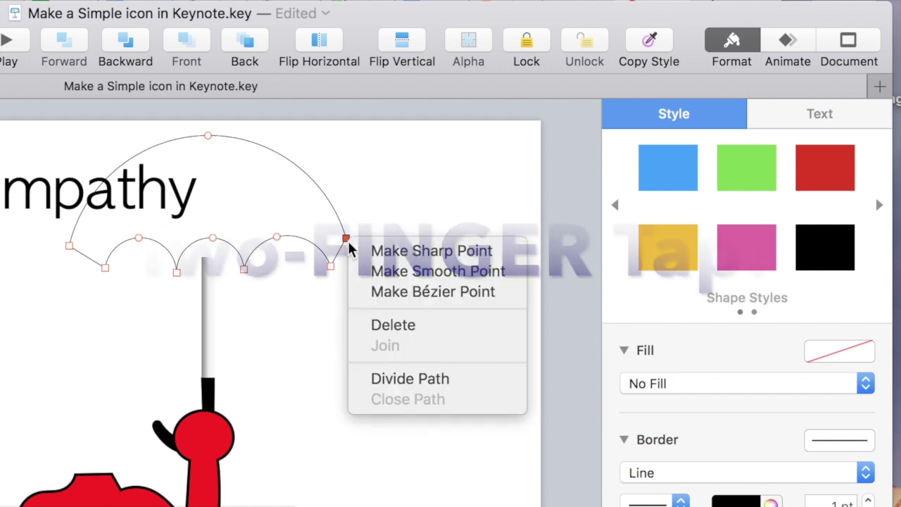
click(382, 326)
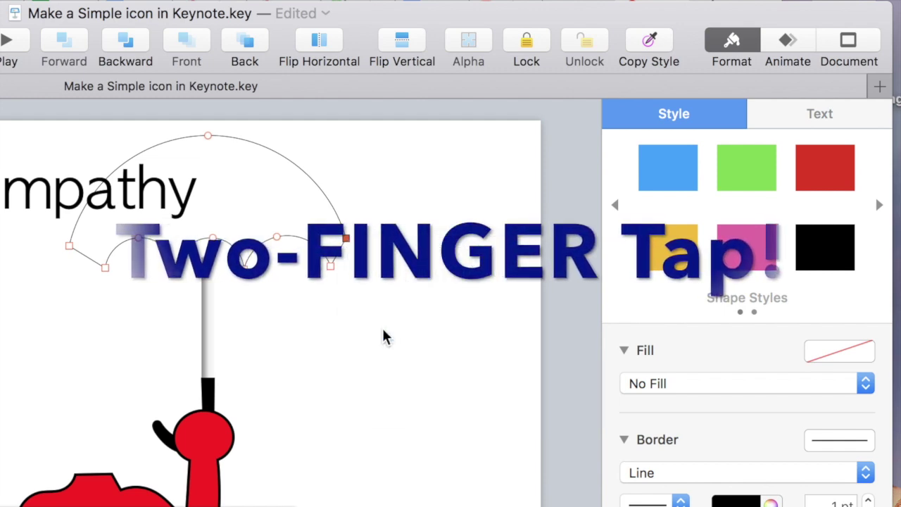
click(70, 247)
click(69, 246)
right_click(69, 246)
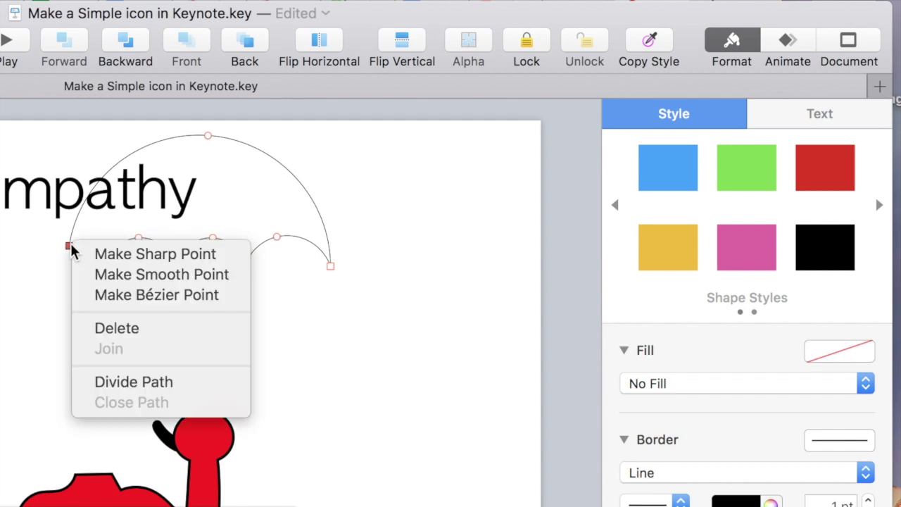
click(117, 328)
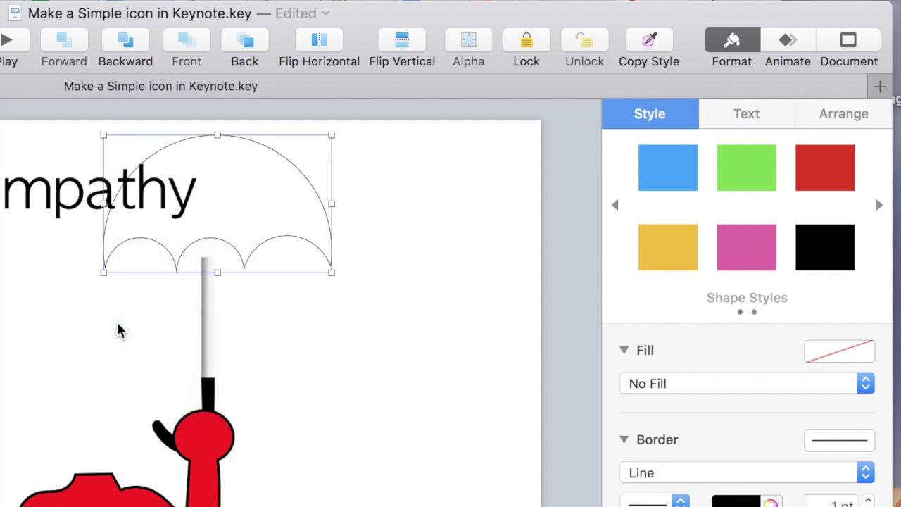
click(836, 239)
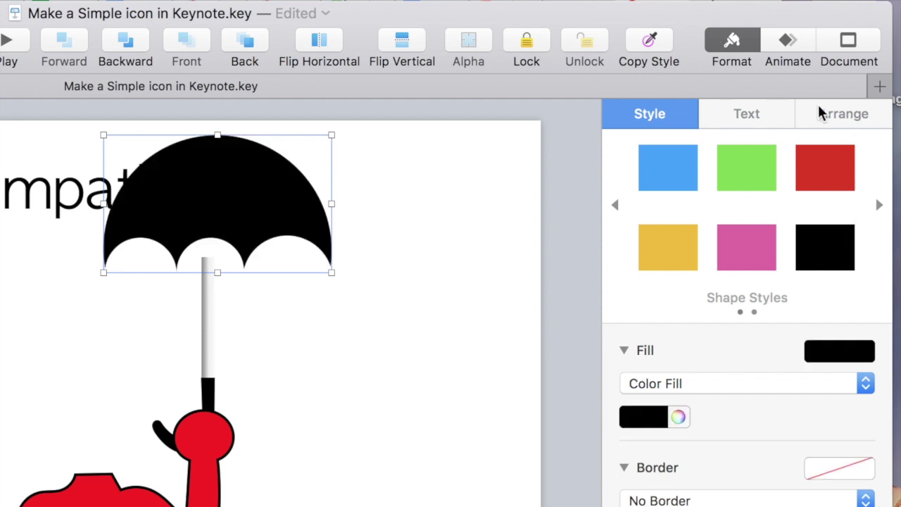
Enlarge the black canopy over the pole with its proportions constrained, and delete the "Empathy" title text
click(843, 115)
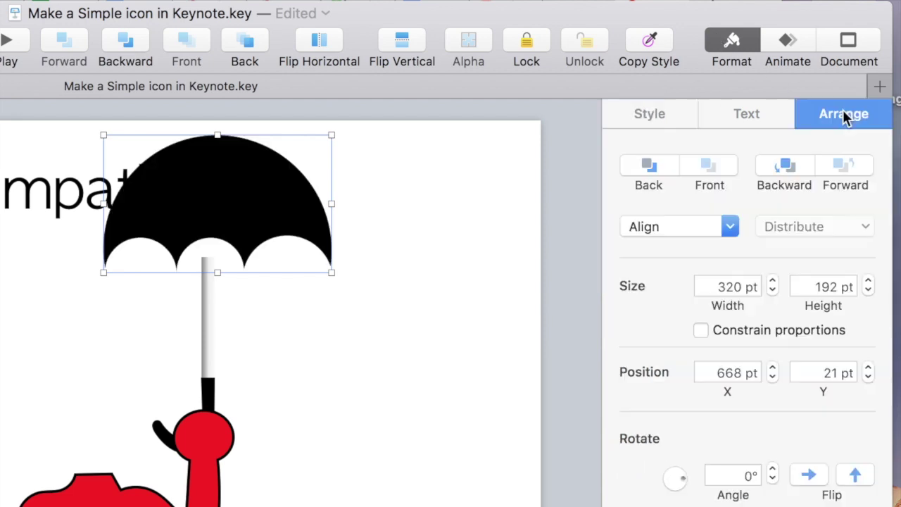
click(700, 332)
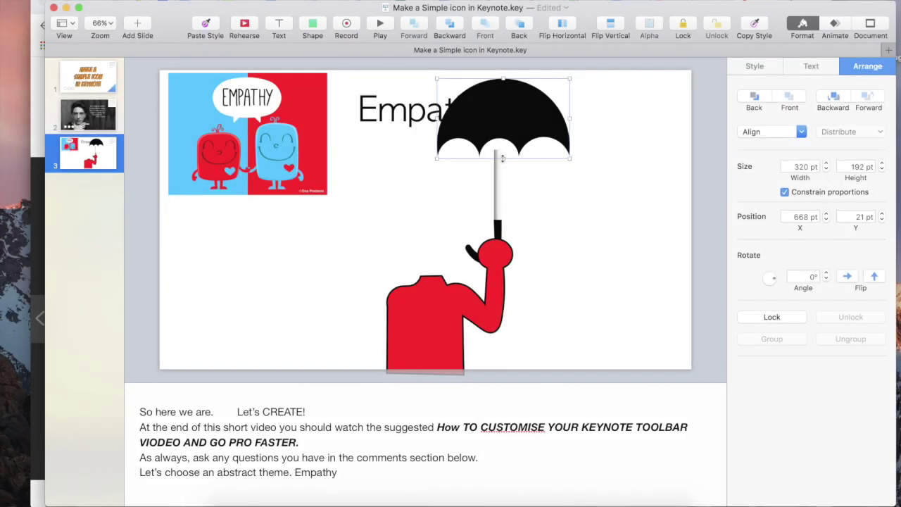
mouse_move(501, 170)
mouse_down()
mouse_move(498, 181)
mouse_move(503, 161)
mouse_up()
click(366, 113)
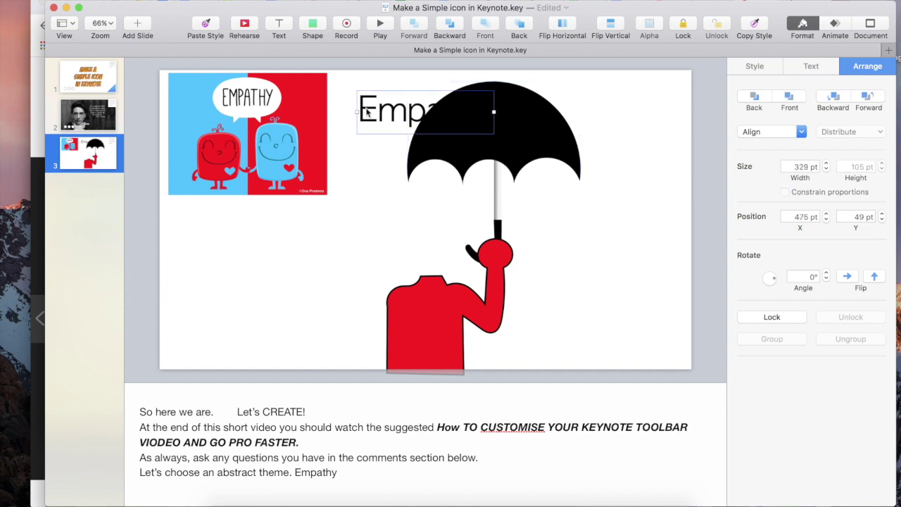
key(Delete)
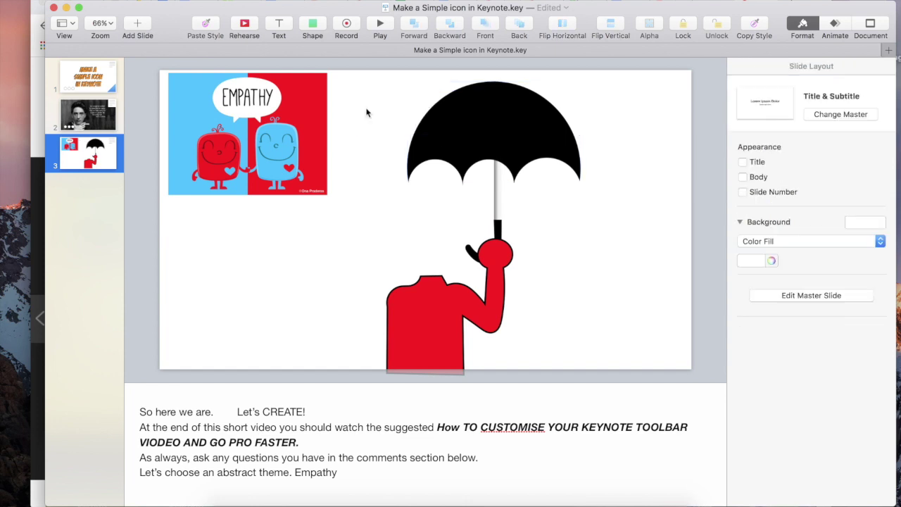
Add a straight line, stand it vertically inside the torso's left edge as the hanging arm's inner line, and thicken its stroke
click(313, 25)
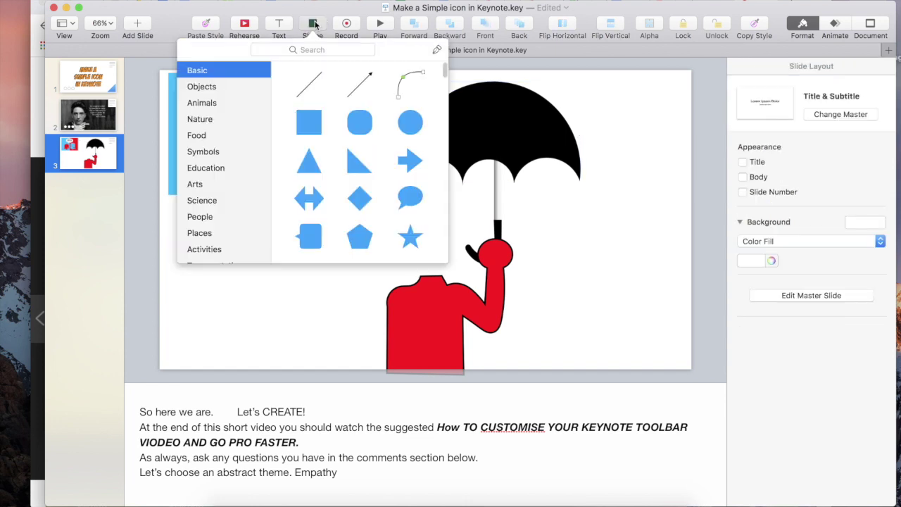
click(315, 82)
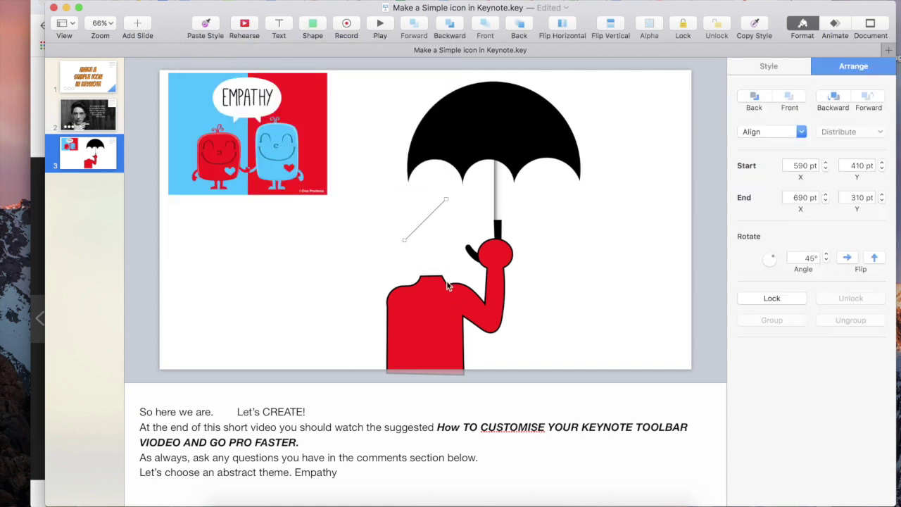
drag(404, 241, 406, 380)
drag(446, 200, 406, 312)
click(760, 65)
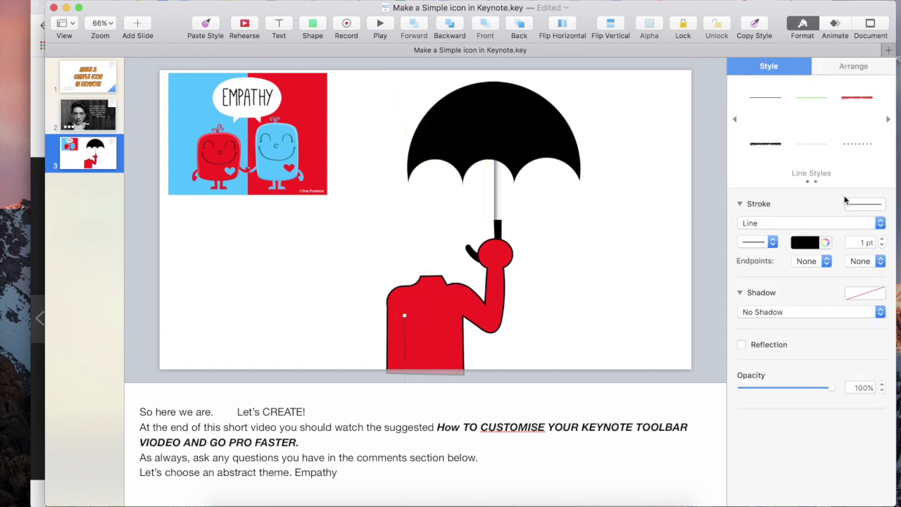
click(883, 239)
click(883, 240)
click(612, 287)
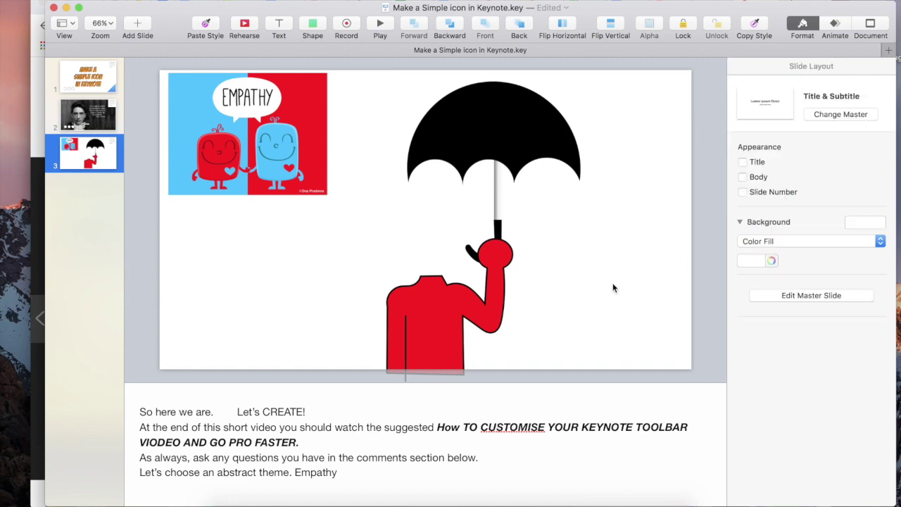
Insert a circle for the figure's head and fill it with the red sampled from the torso
click(311, 28)
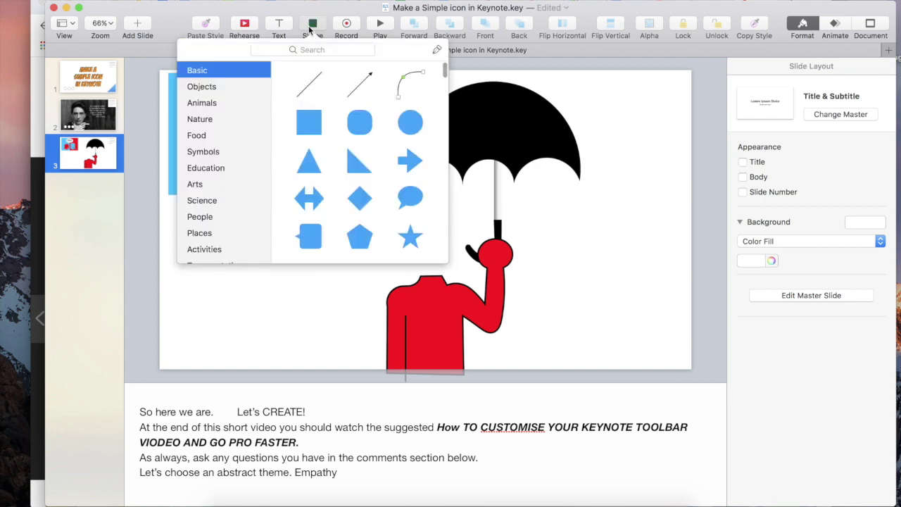
click(410, 123)
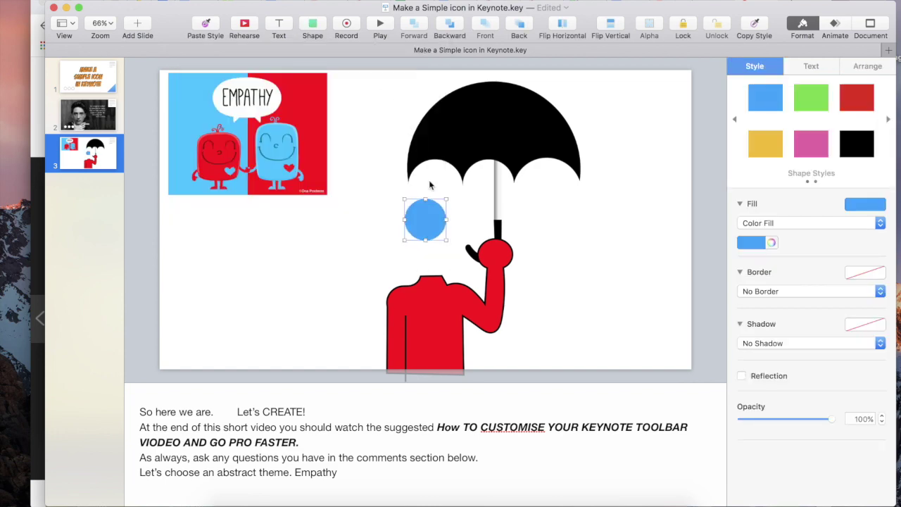
click(848, 107)
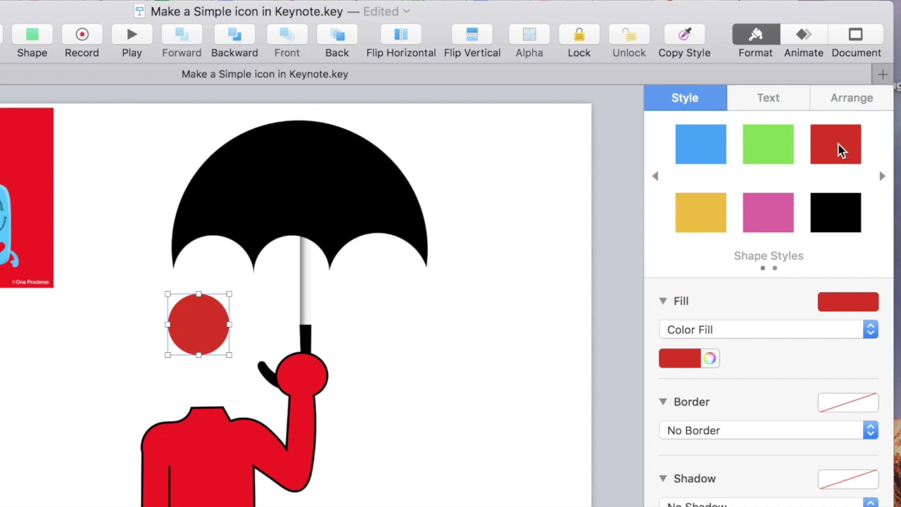
click(710, 360)
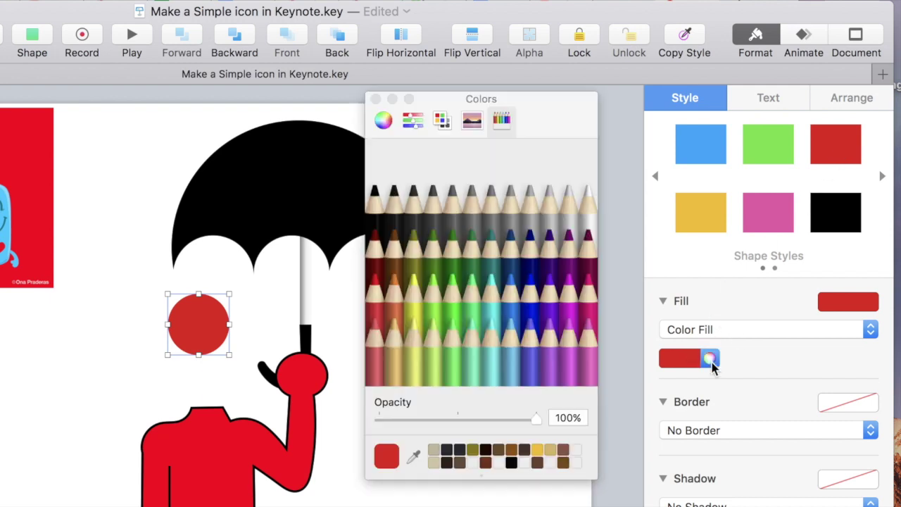
click(413, 457)
click(203, 485)
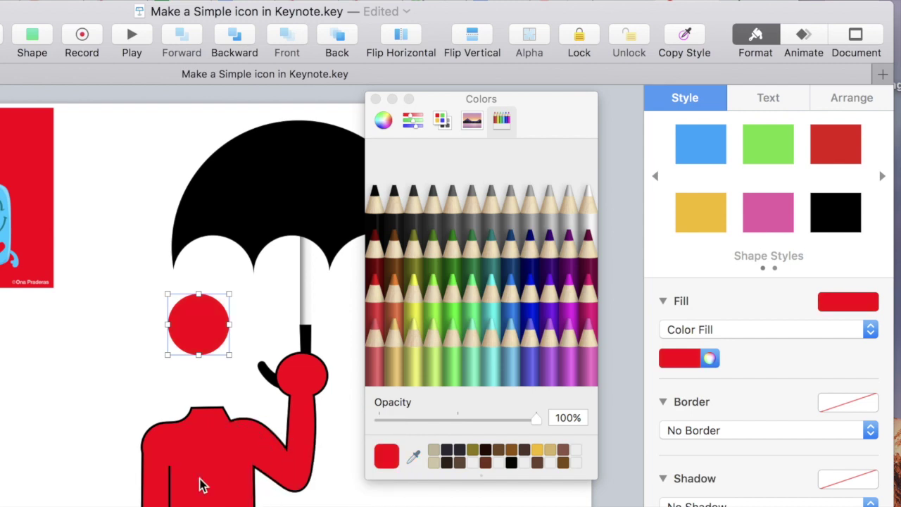
click(375, 100)
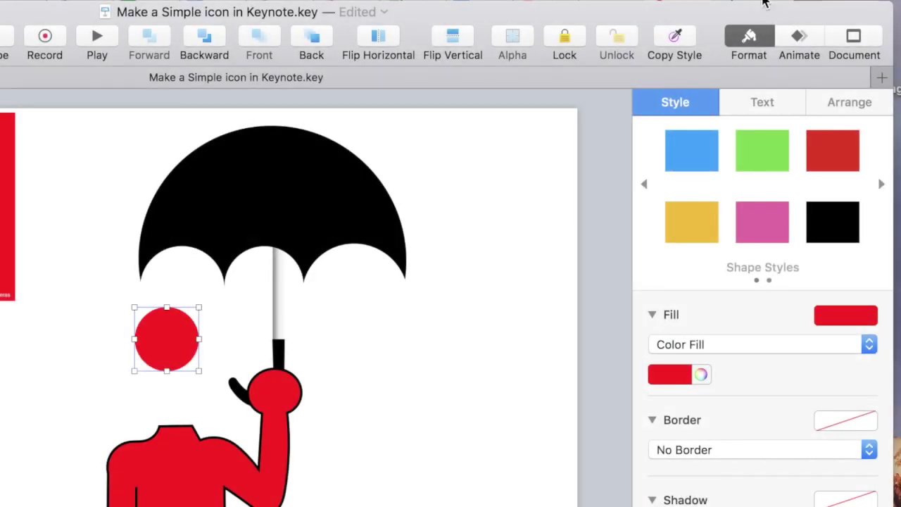
Enlarge the red head circle to 214 pt with proportions constrained, and center it over the neck
click(841, 103)
click(721, 296)
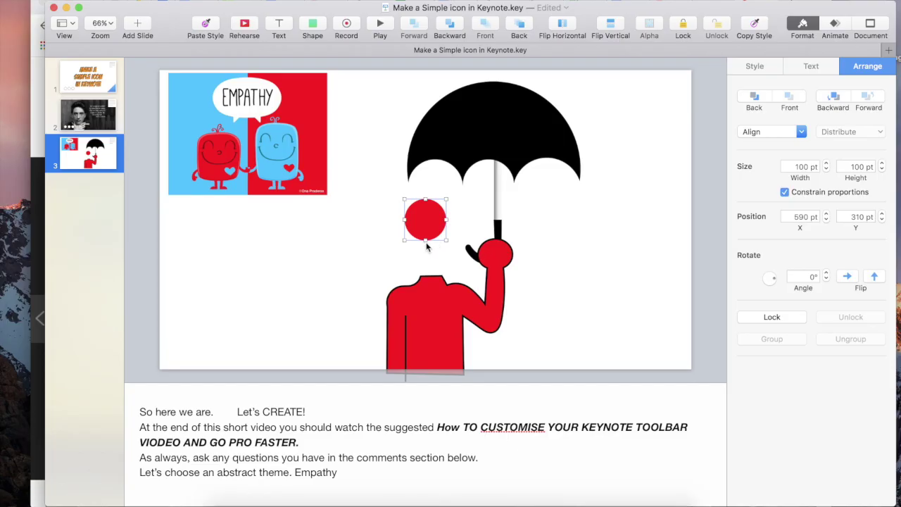
drag(166, 370, 166, 369)
drag(424, 240, 442, 291)
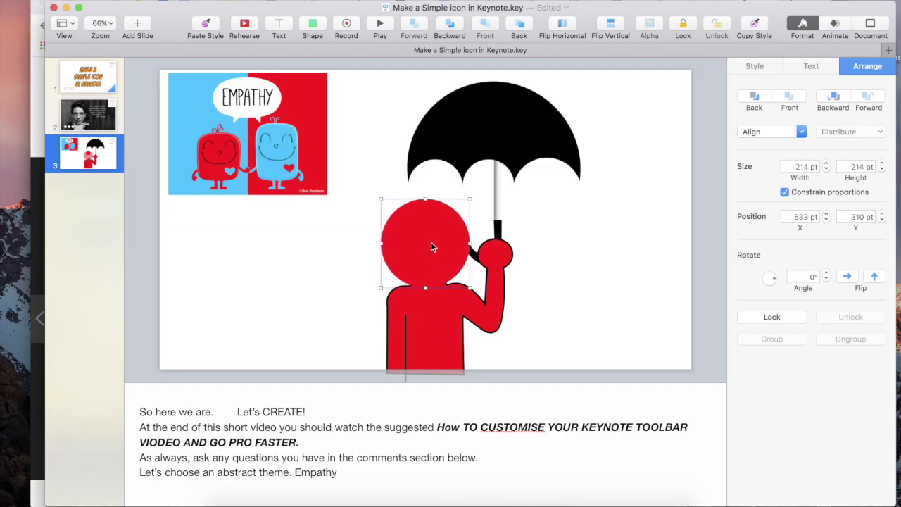
drag(432, 246, 434, 245)
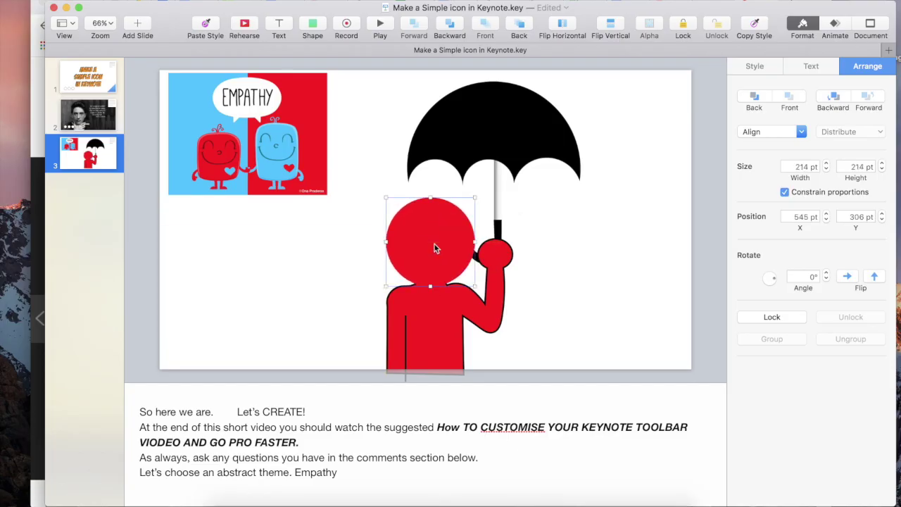
Flip the umbrella's black handle horizontally and shift it to X 802 pt so it lines up under the pole
click(498, 233)
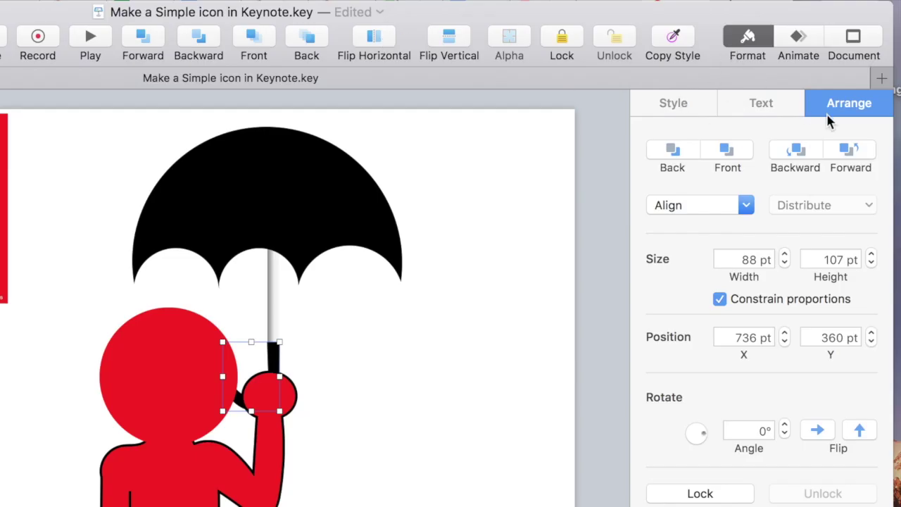
click(816, 429)
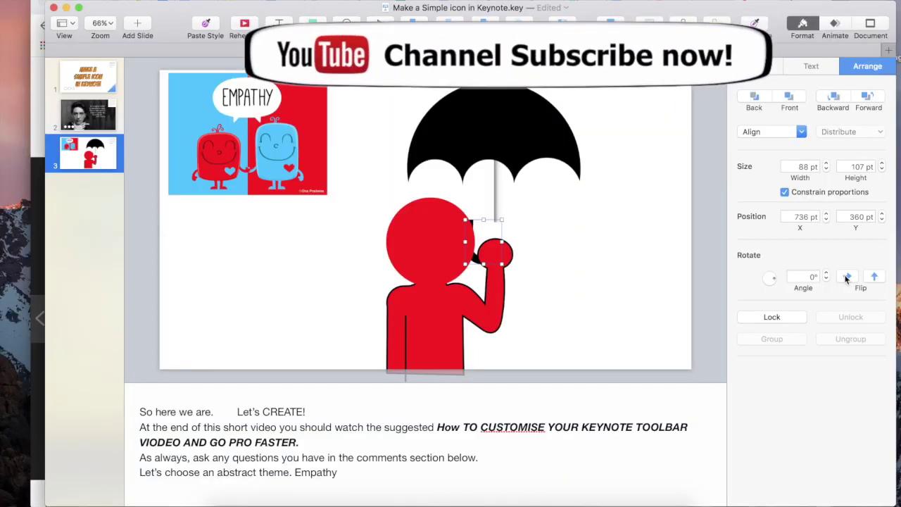
key(shift+Right)
key(shift+Right)
key(shift+Right)
key(shift+Right)
key(shift+Right)
key(shift+Right)
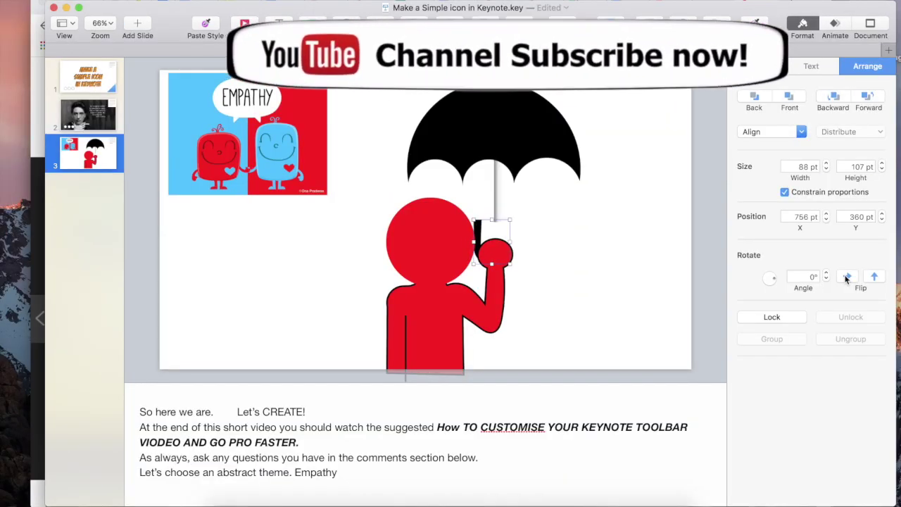
key(Right)
key(Right)
key(Right)
key(Right)
key(Right)
key(Right)
key(Right)
key(Right)
key(Right)
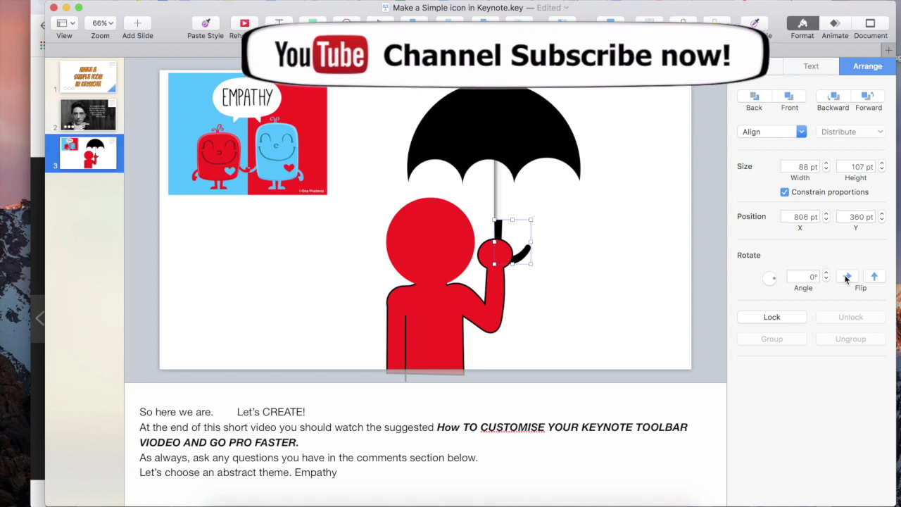
key(Left)
key(Left)
key(Left)
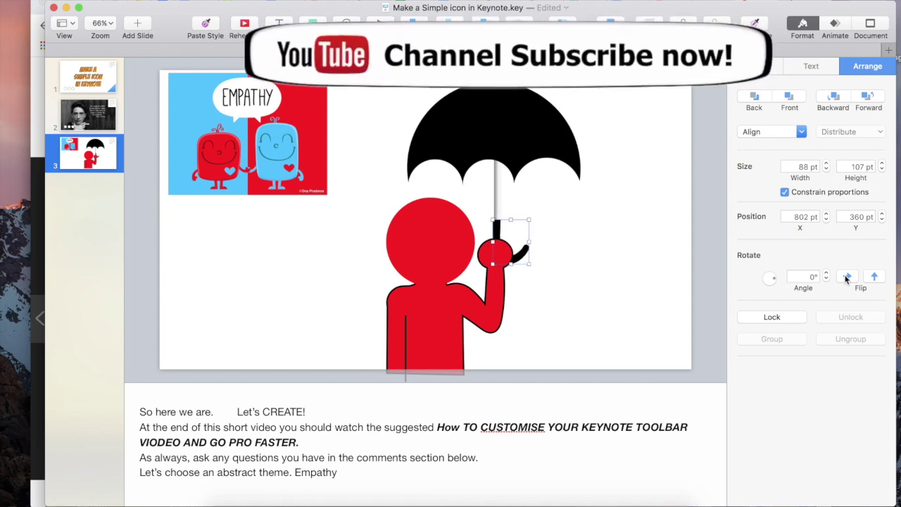
click(619, 316)
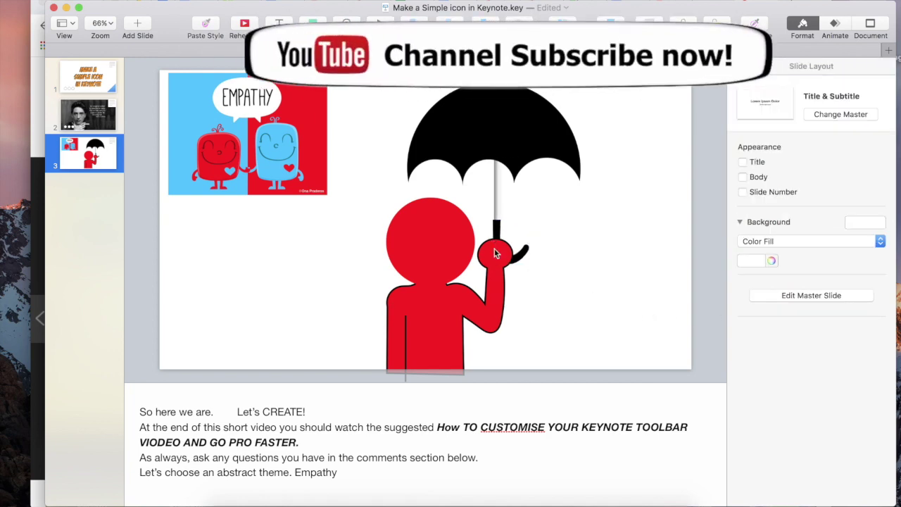
Give the head circle a black 4 pt line border, and shift the head slightly upward on the neck
click(412, 243)
click(774, 68)
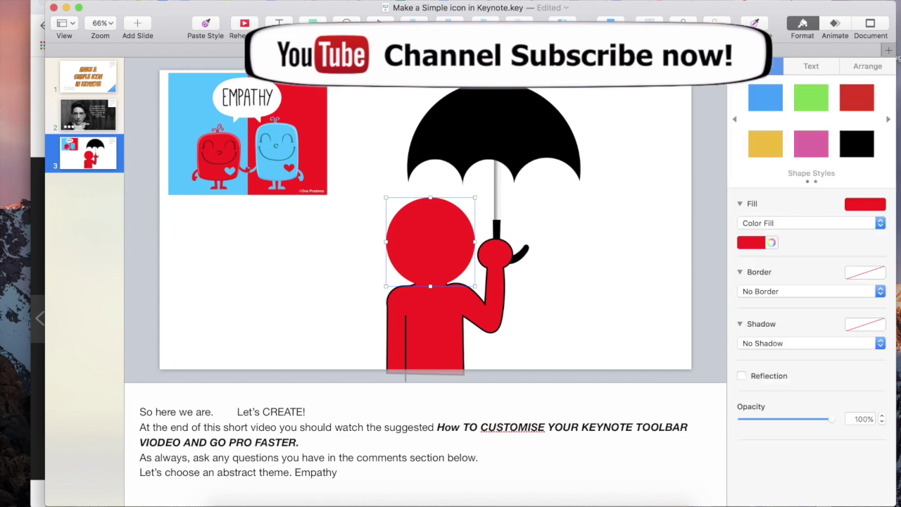
click(775, 291)
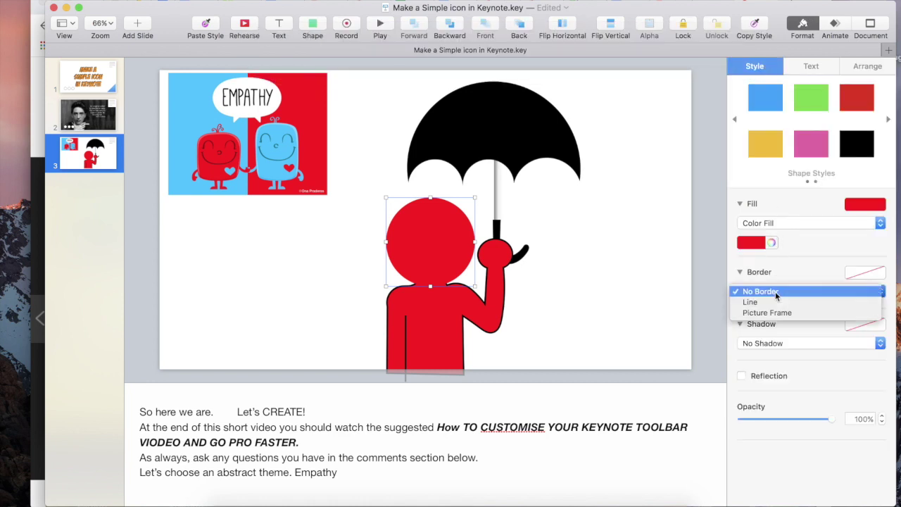
click(773, 300)
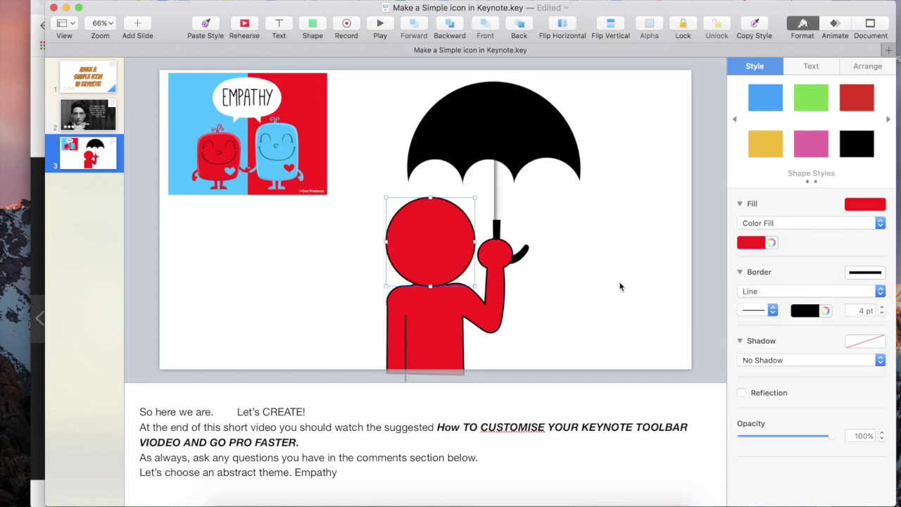
click(601, 281)
drag(470, 241, 465, 234)
click(562, 266)
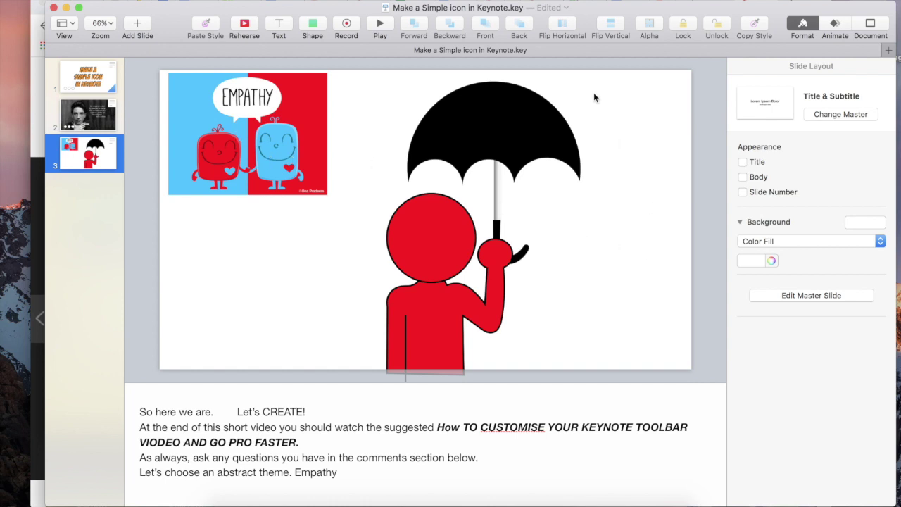
Group all parts of the red figure and umbrella, and move the group to the left half of the slide
drag(593, 92, 384, 348)
key(super+alt+g)
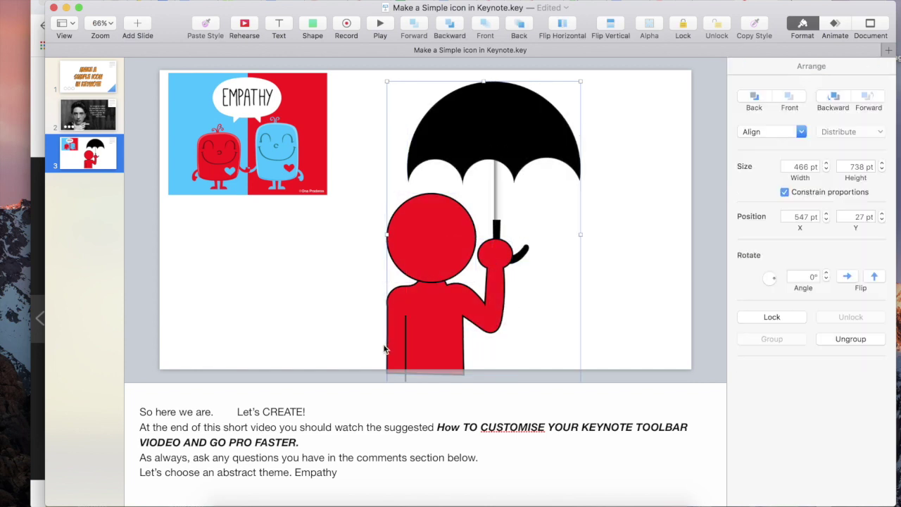
drag(498, 171, 392, 151)
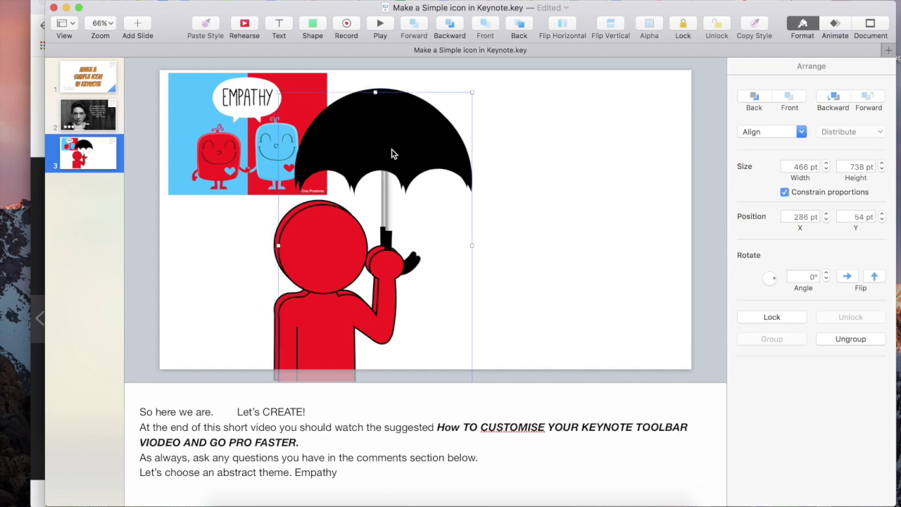
Place a duplicate of the grouped figure on the right half of the slide and flip it horizontally
drag(392, 153, 595, 137)
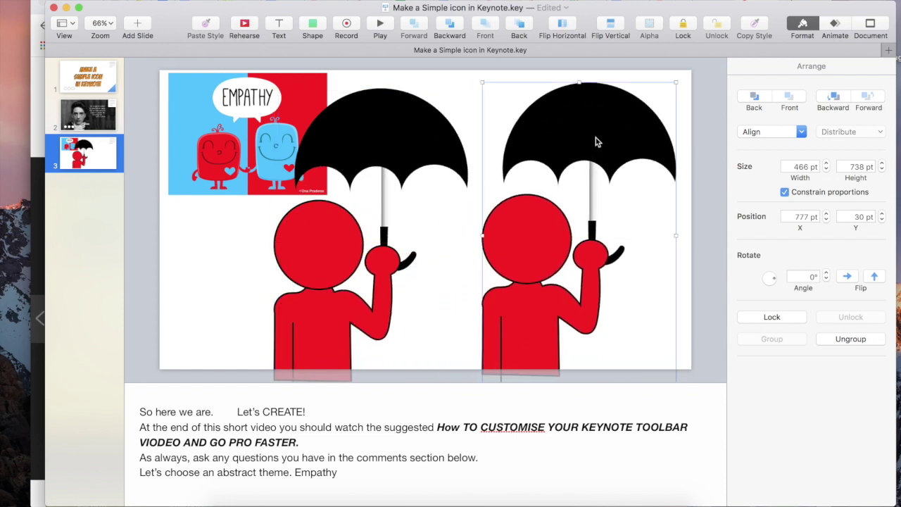
click(561, 30)
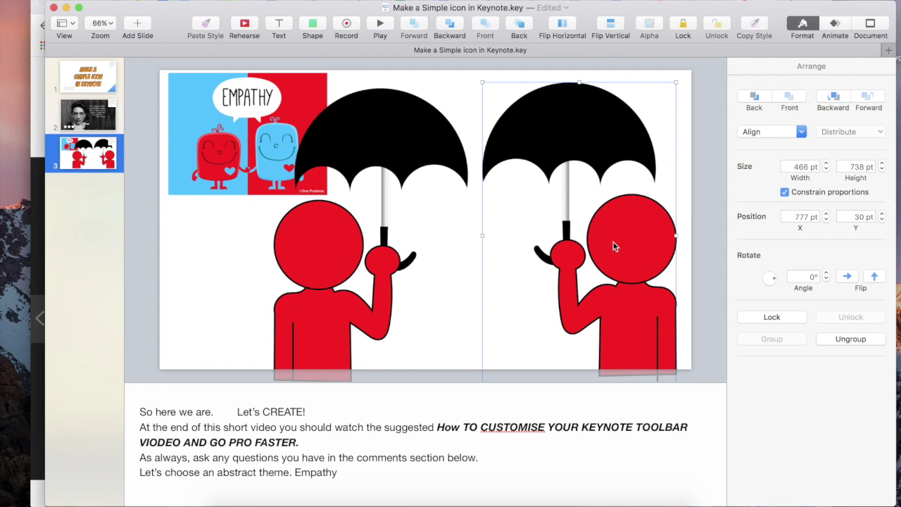
Fill the mirrored figure's head and body with the light blue sampled from the Empathy reference picture
click(632, 250)
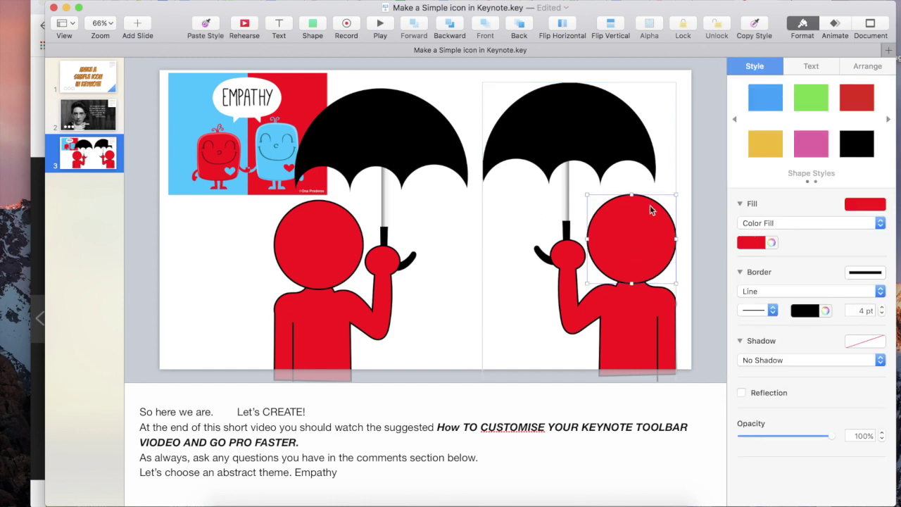
click(772, 242)
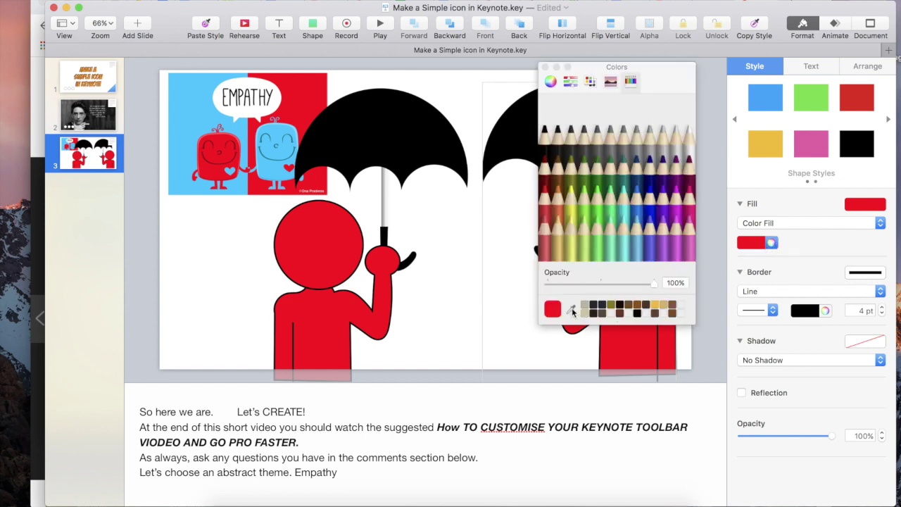
click(572, 308)
click(268, 180)
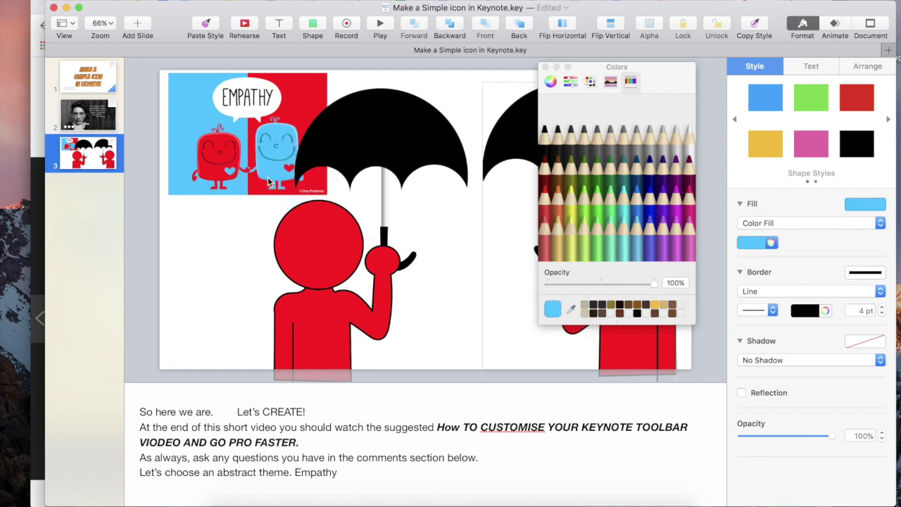
click(626, 344)
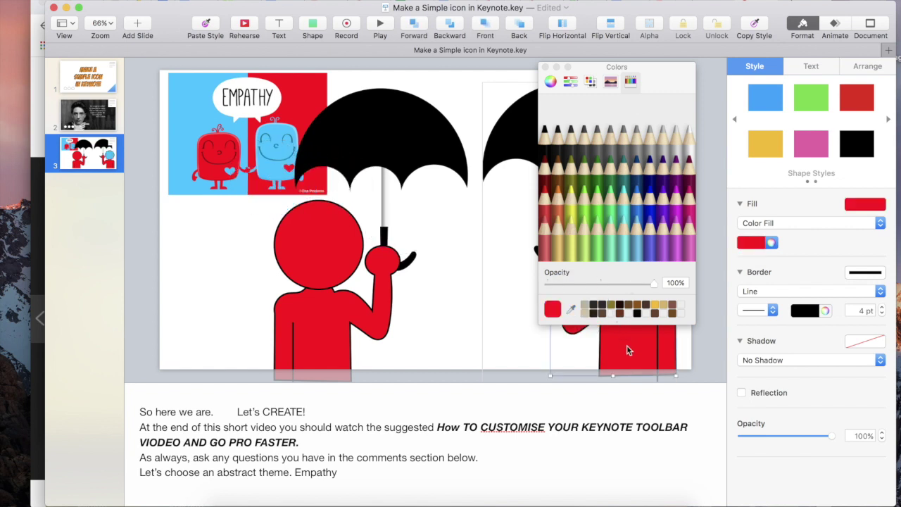
click(571, 311)
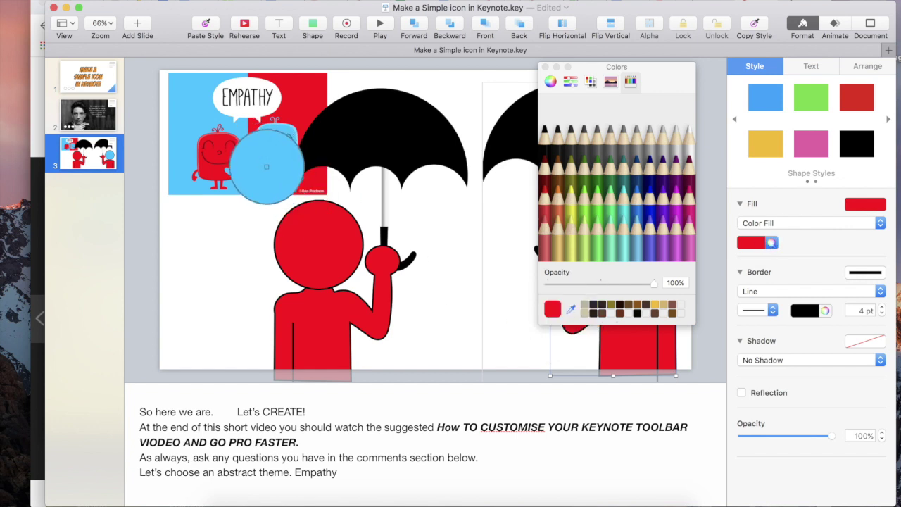
click(266, 166)
click(546, 67)
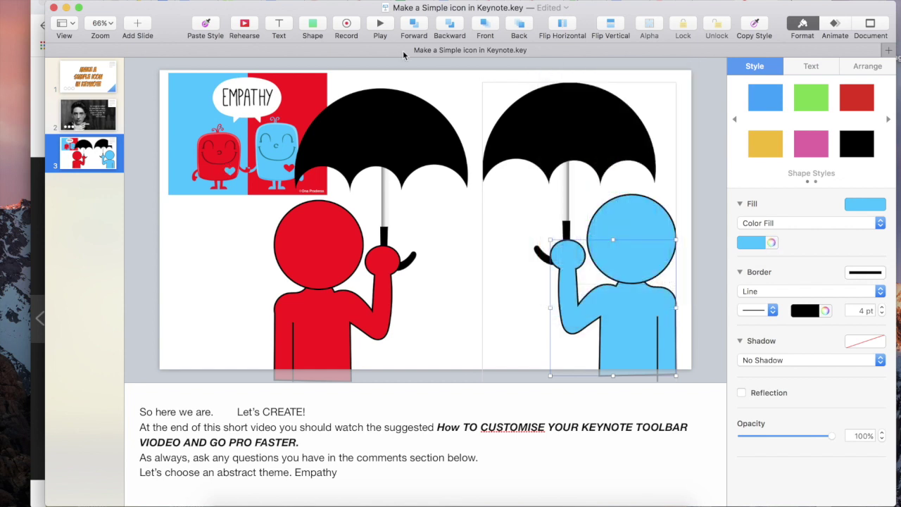
Draw a heart outline with the Pen tool between the red and blue figures, below the umbrellas
click(318, 30)
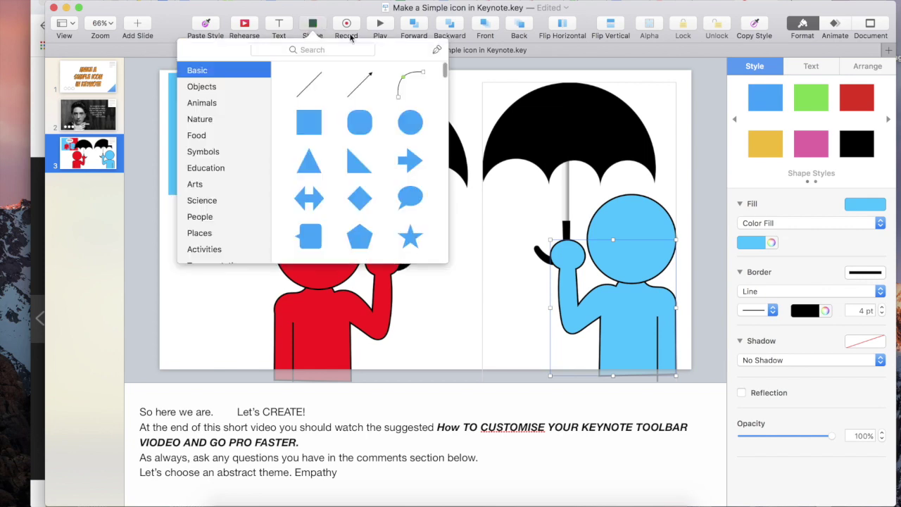
click(431, 49)
click(451, 197)
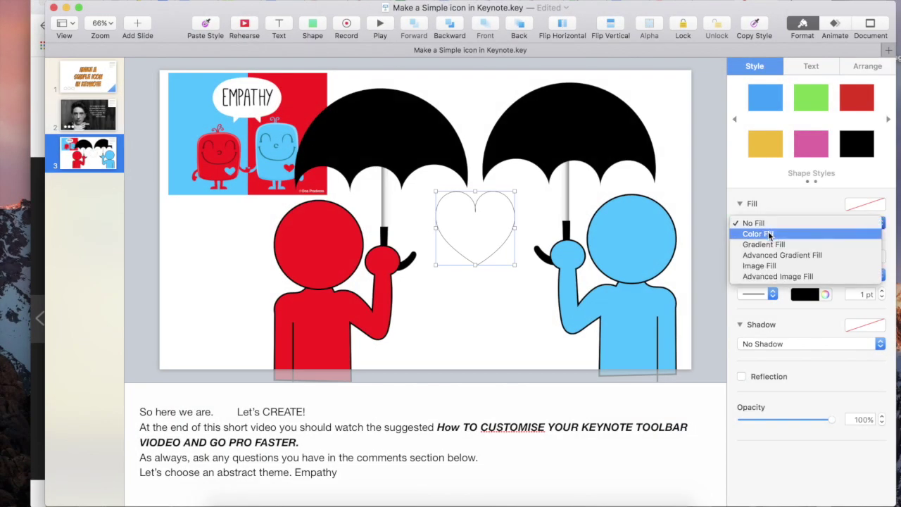
Give the heart a color fill with the light blue sampled from the blue figure, and remove its border
click(768, 233)
click(771, 243)
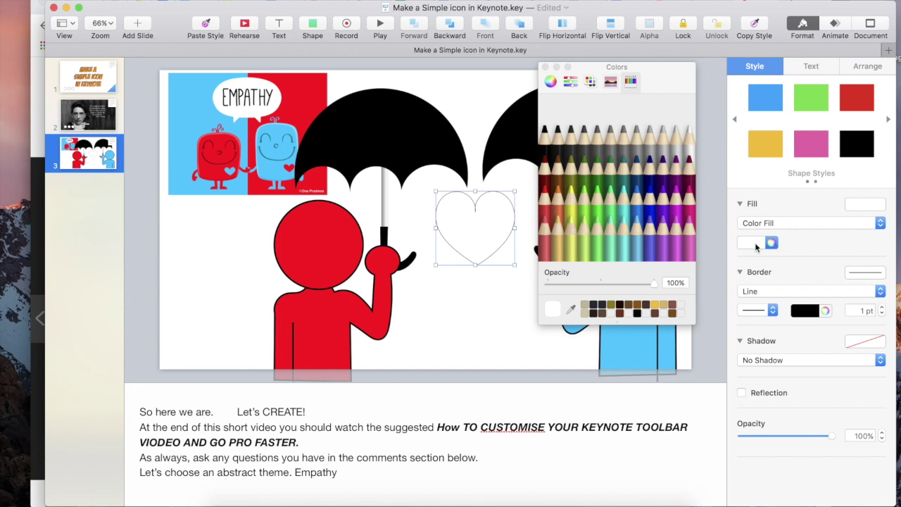
click(571, 309)
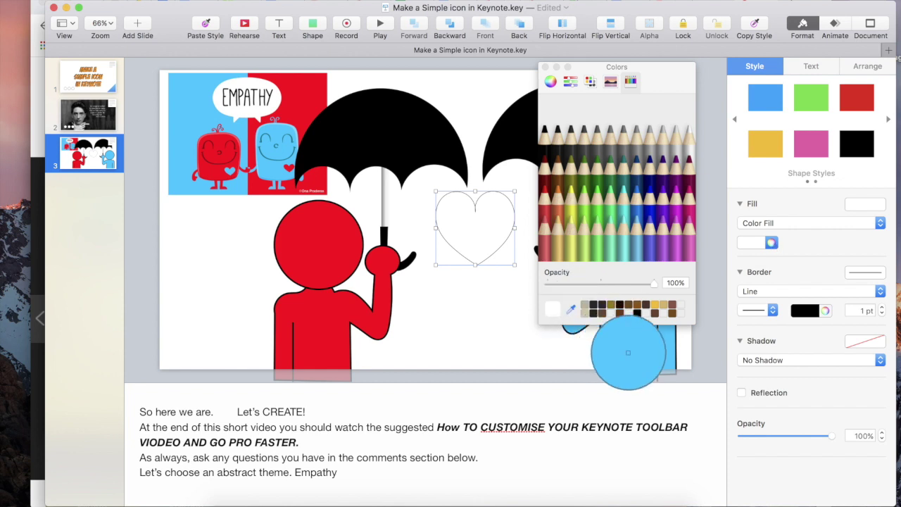
click(628, 351)
click(775, 291)
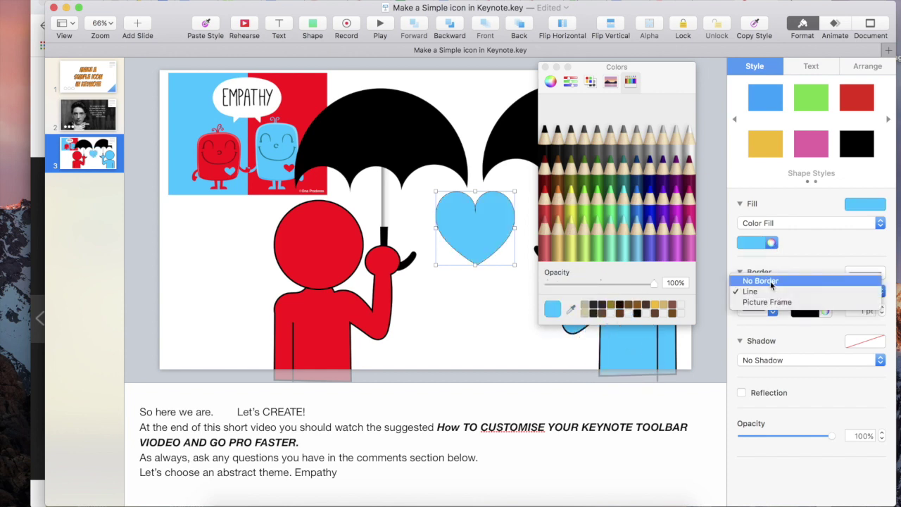
click(766, 280)
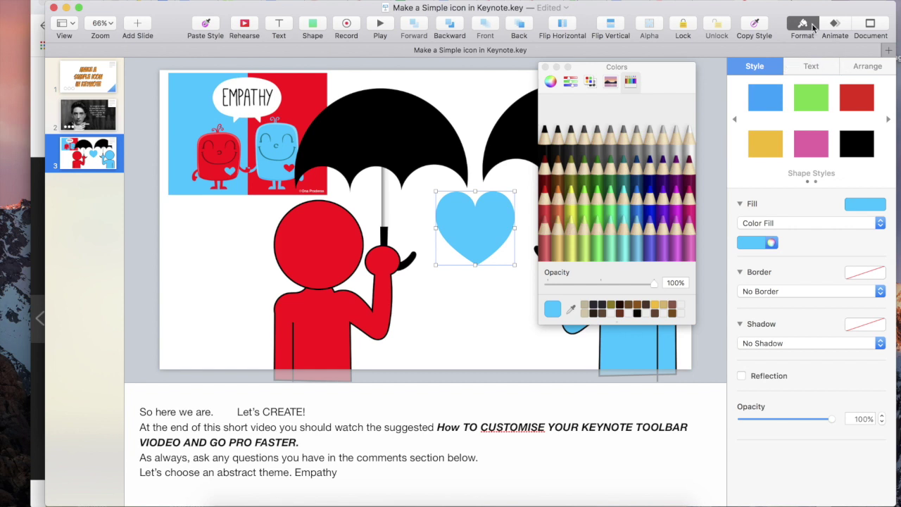
Scale the heart down with constrained proportions to about 73 × 68 pt and place it on the red figure's chest
click(871, 66)
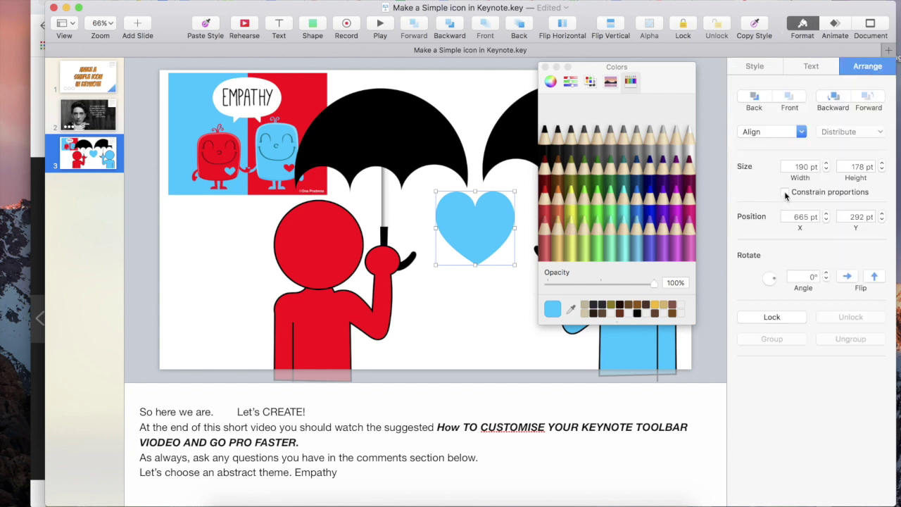
drag(514, 192, 461, 239)
drag(449, 254, 307, 304)
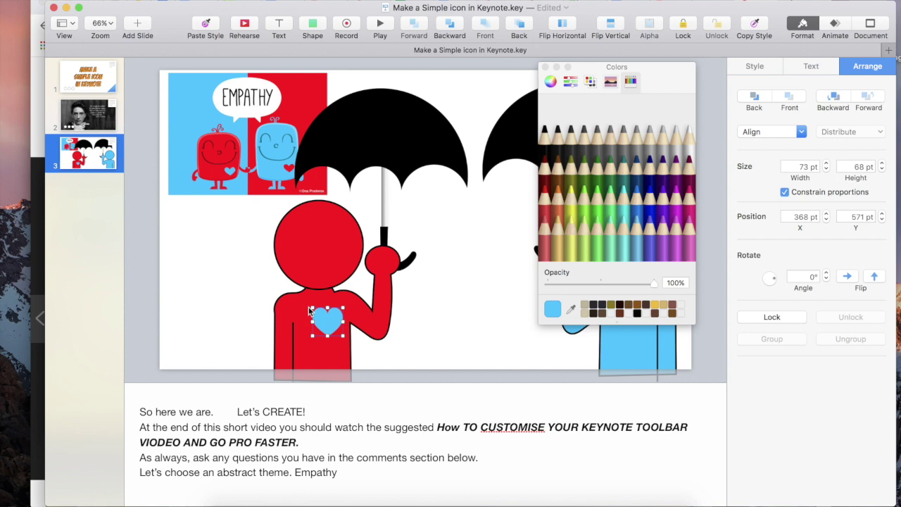
Duplicate the light blue heart and fill the copy with the red sampled from the red figure's head
key(shift+Right)
key(shift+Down)
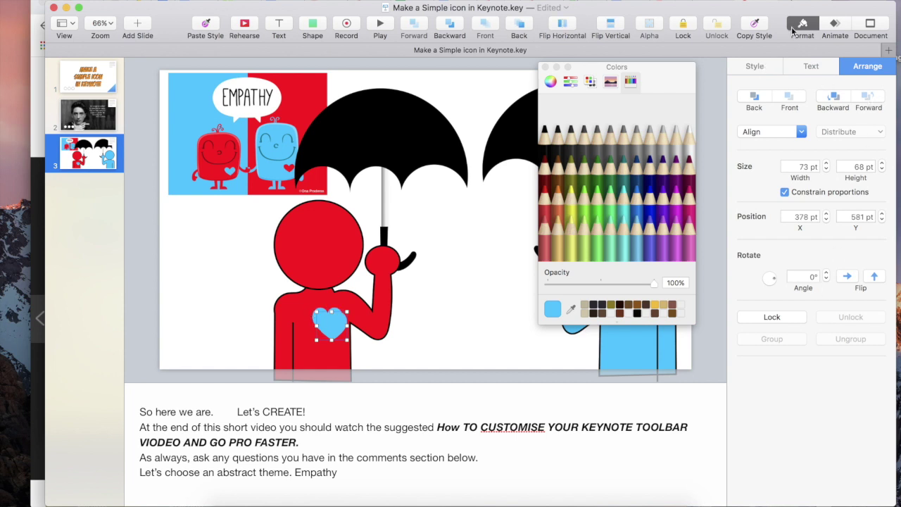
click(751, 66)
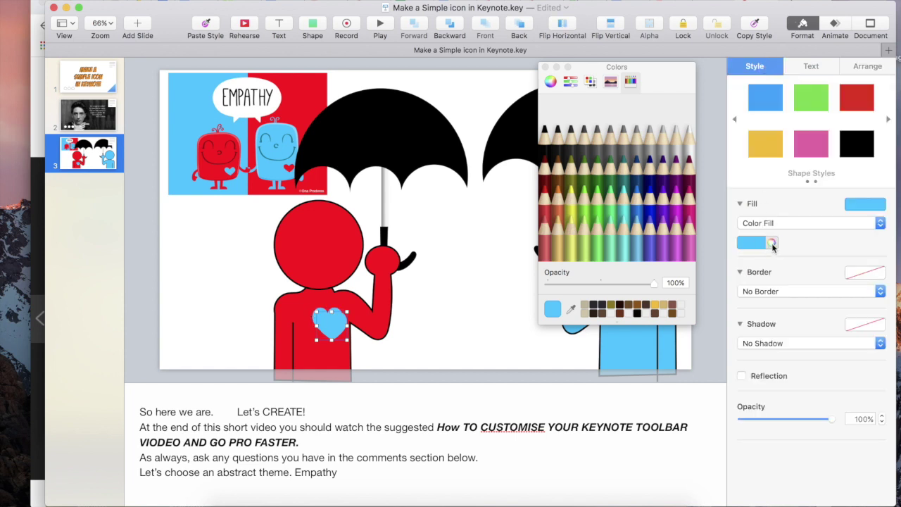
click(570, 309)
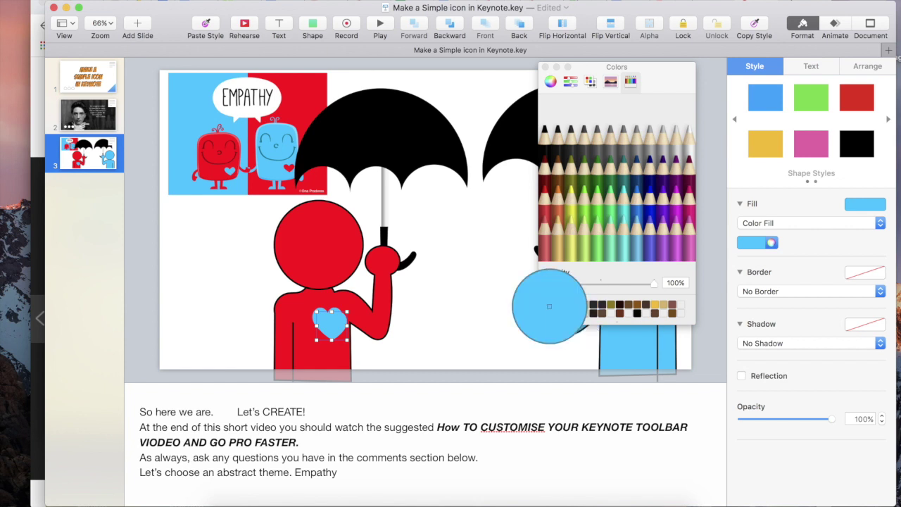
click(328, 239)
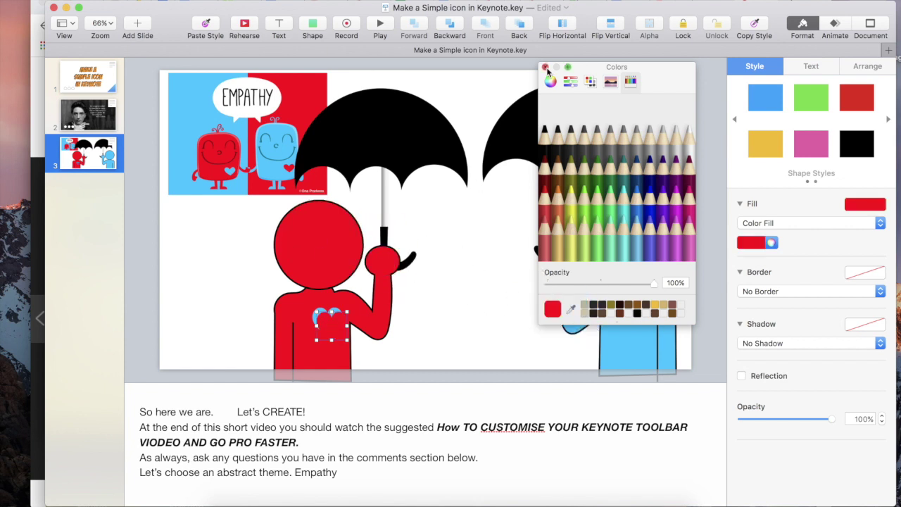
click(545, 67)
Move the red heart onto the blue figure's chest, level with the light blue heart, and delete the Empathy reference picture
drag(331, 325, 621, 321)
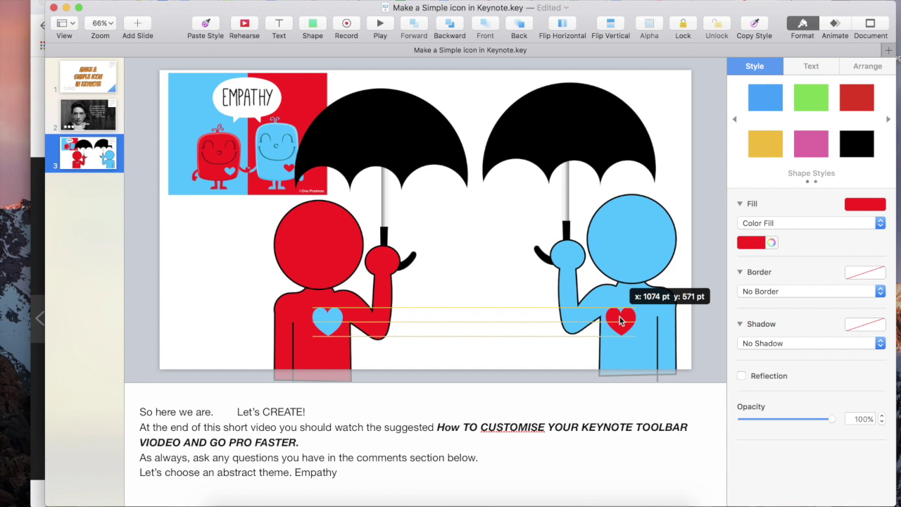
drag(619, 321, 620, 321)
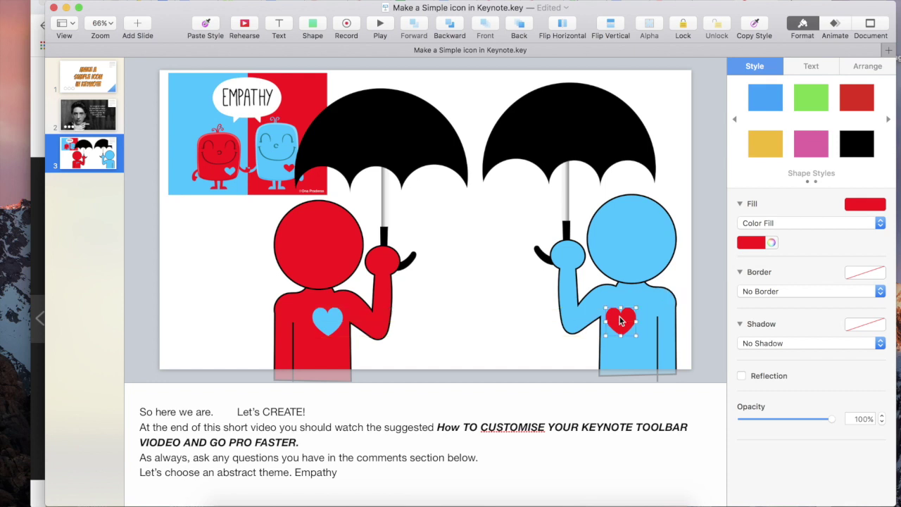
click(215, 154)
key(Delete)
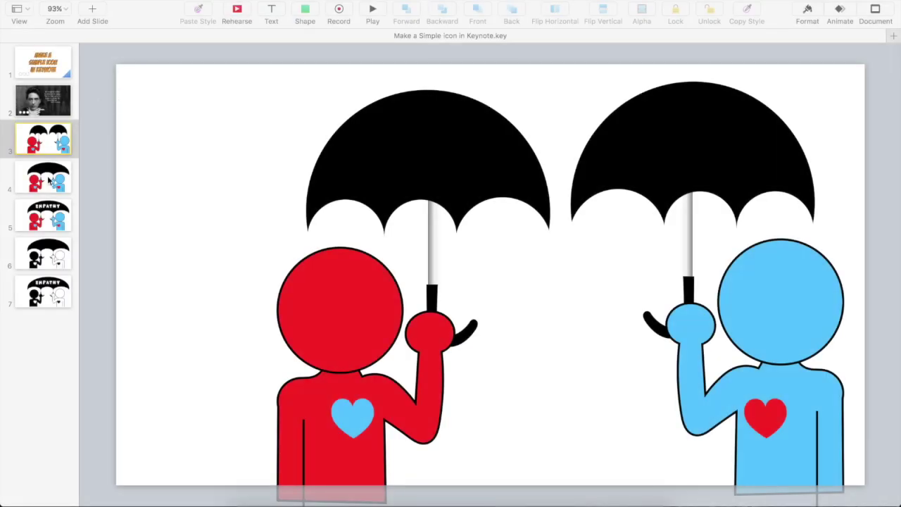
Look through slides 4 to 7 to compare the color and black-and-white icon variants, with and without the EMPATHY text
click(48, 181)
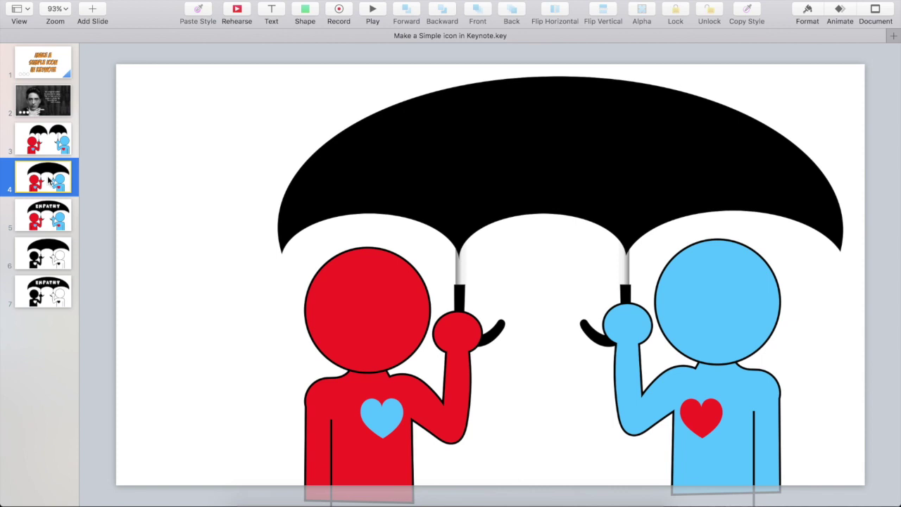
key(Down)
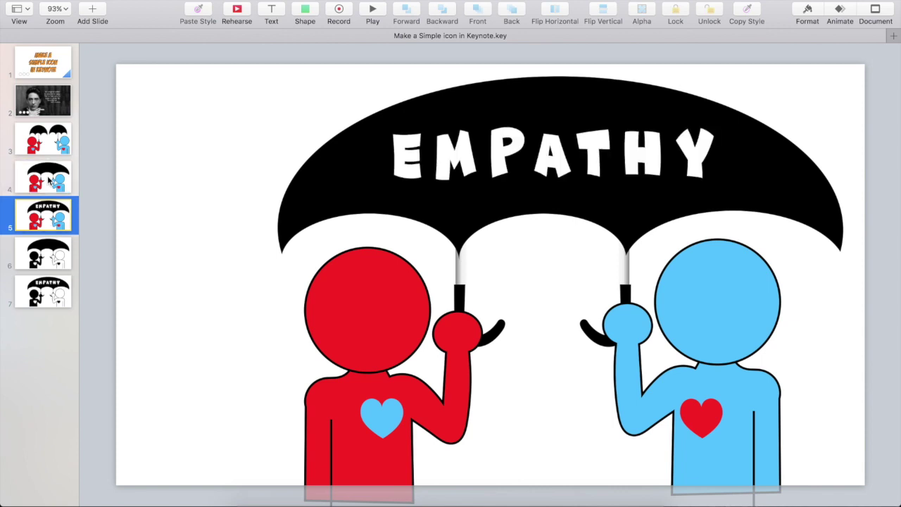
key(Down)
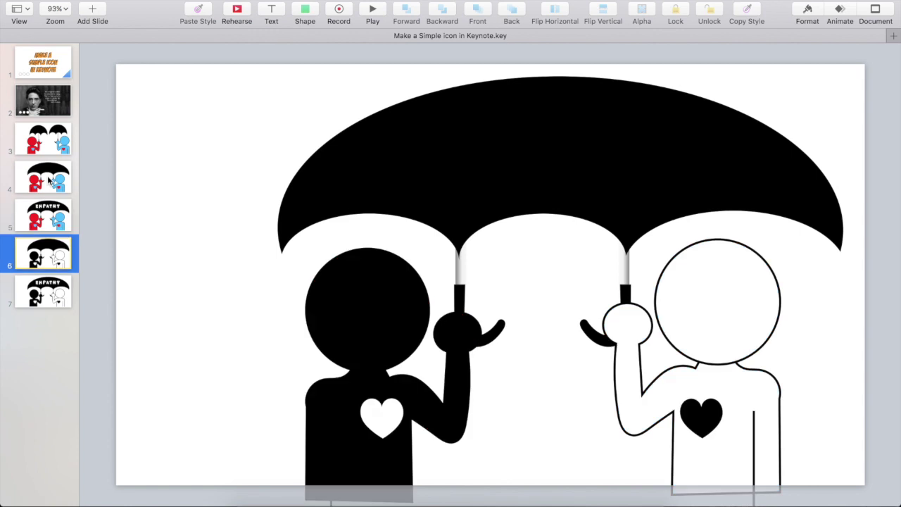
key(Down)
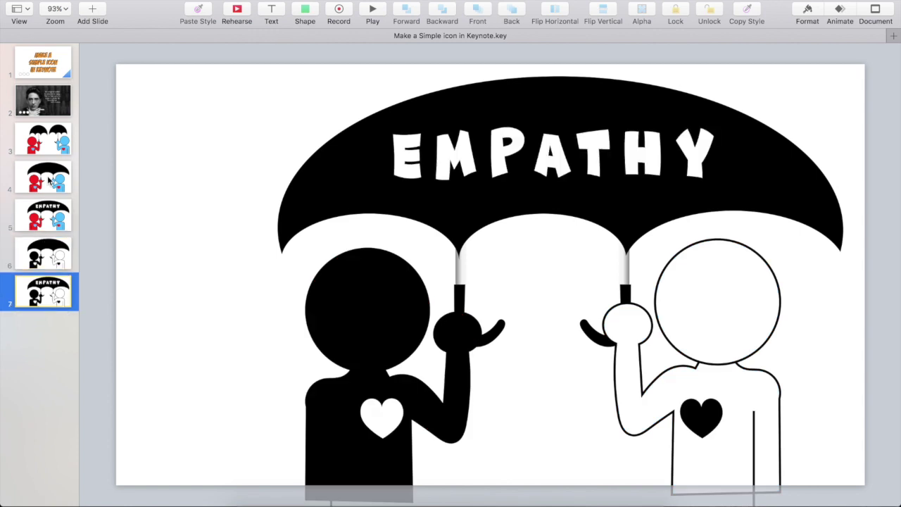